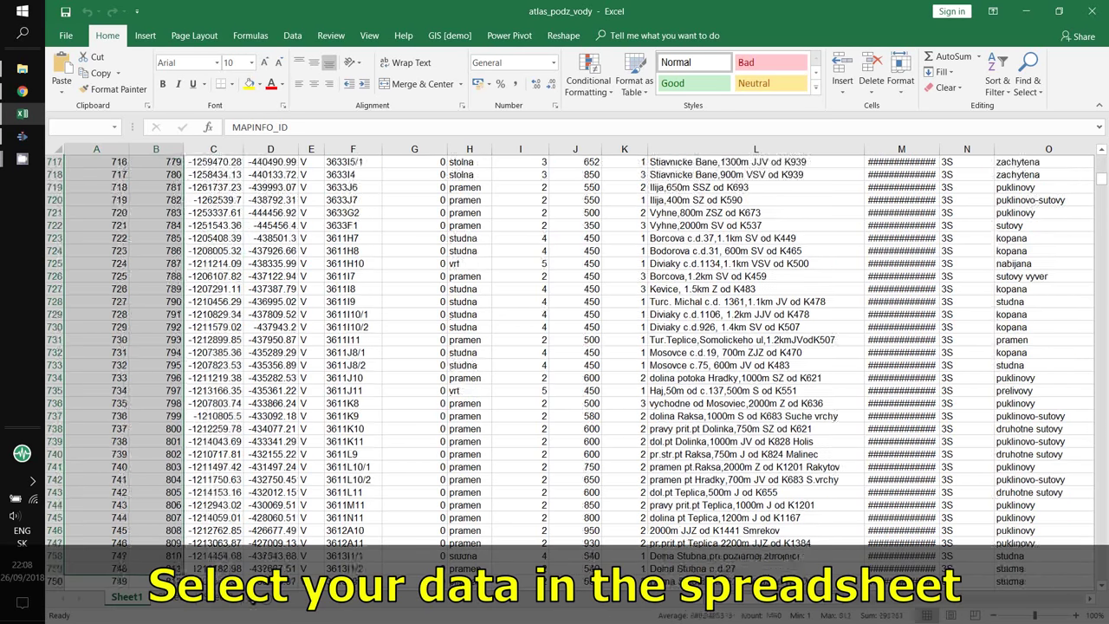
- Select the whole spring-water data table, from A1 down to the last data row
mouse_move(1101, 520)
mouse_down()
mouse_move(1105, 555)
mouse_move(982, 569)
mouse_up()
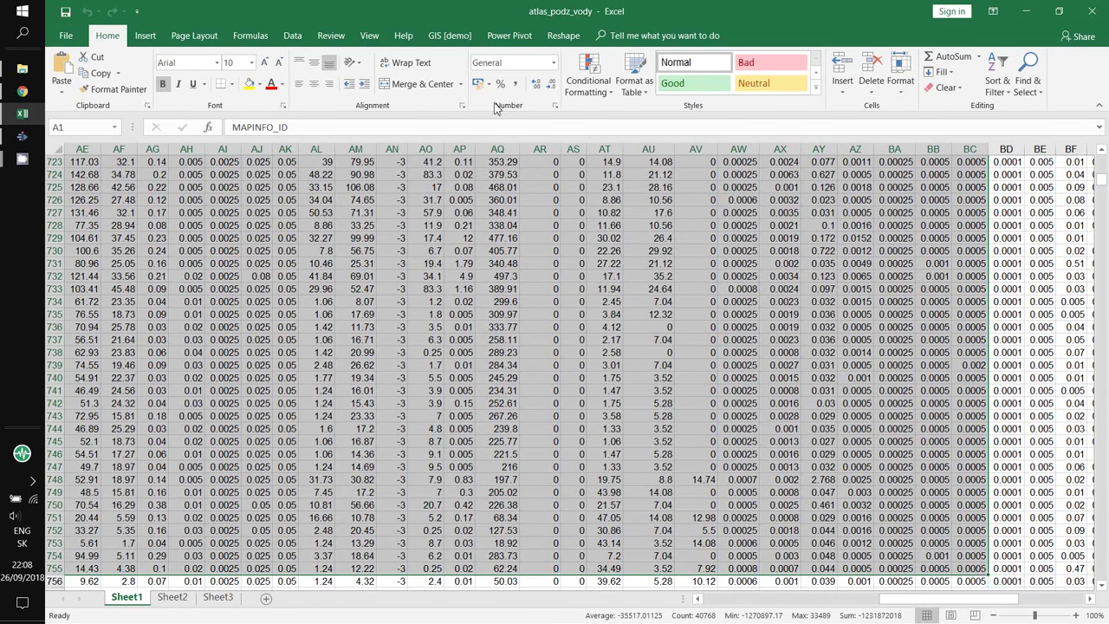
- Build Reshape.XL dataset dataset_2 from range A1:BC755, with the header row as variable names
click(554, 39)
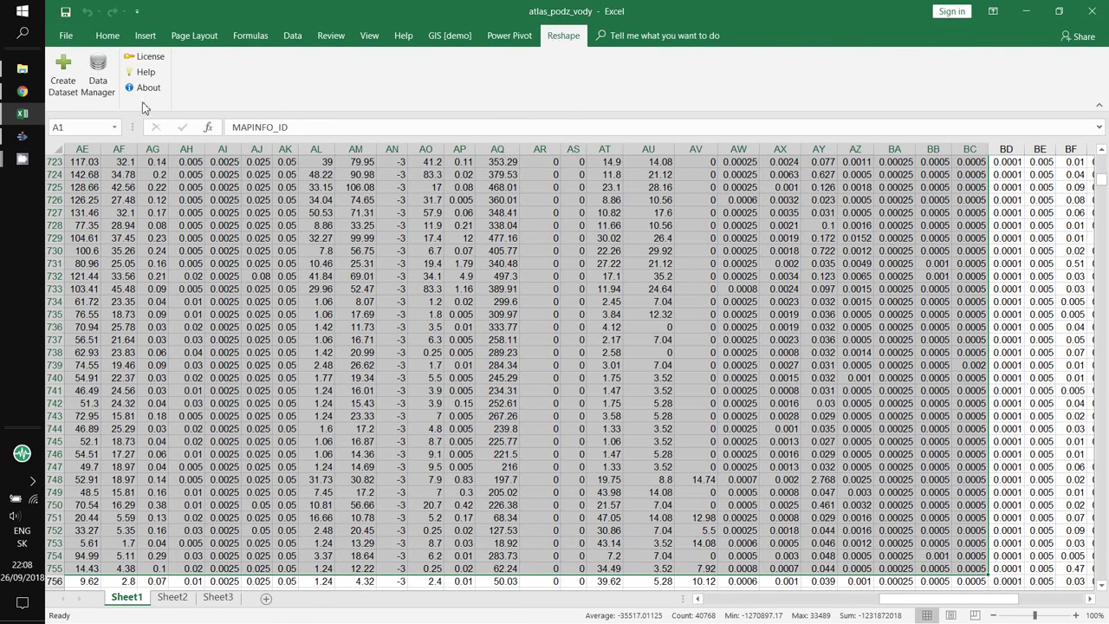
click(77, 98)
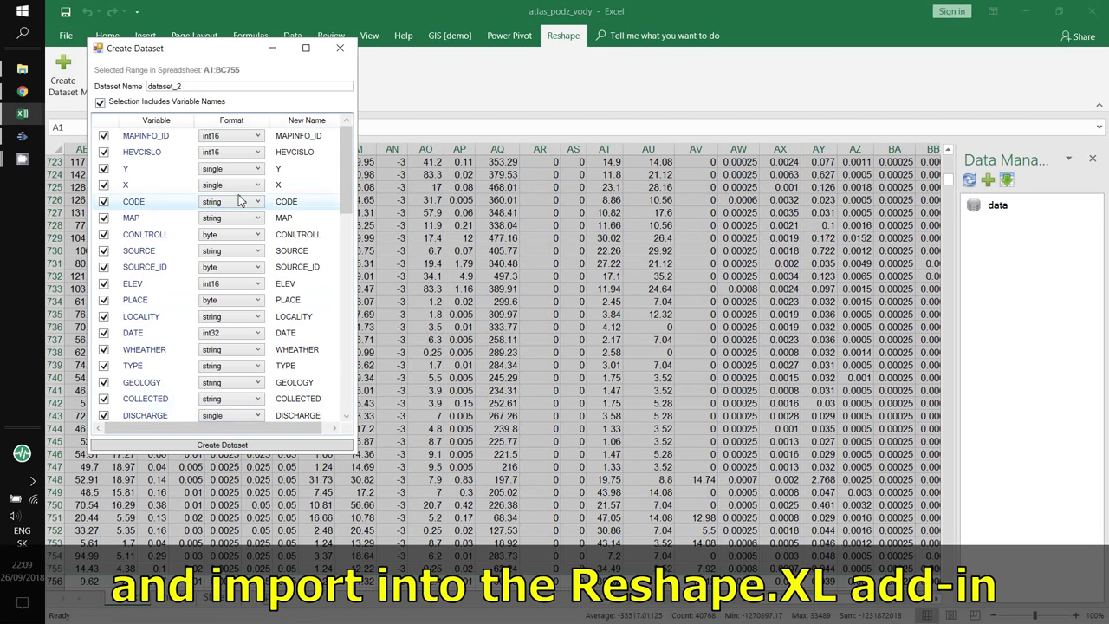
click(169, 451)
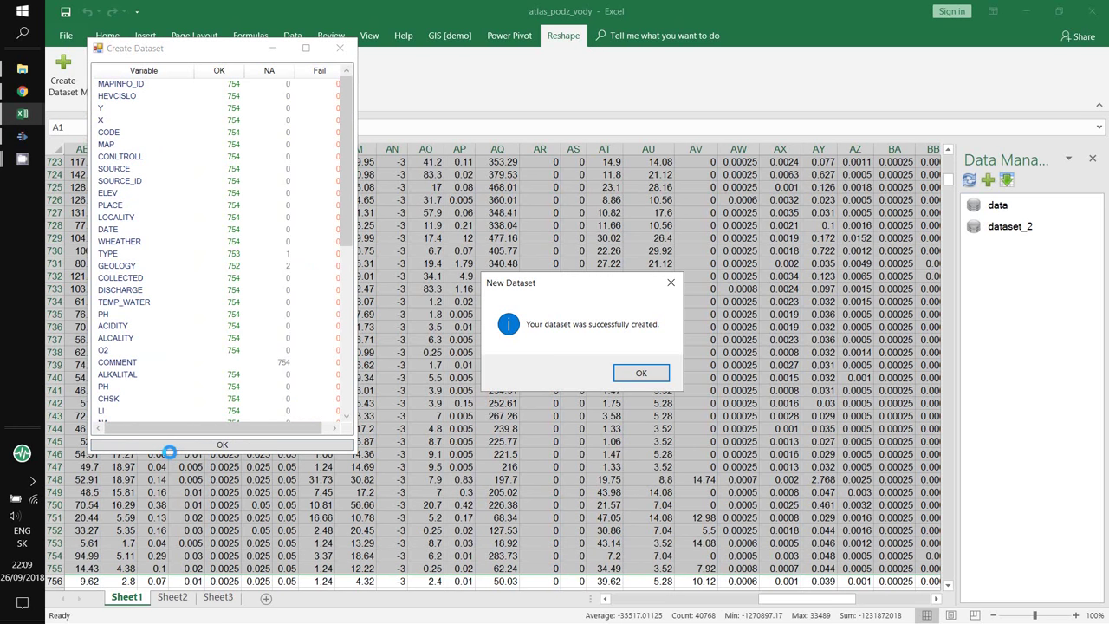
click(630, 372)
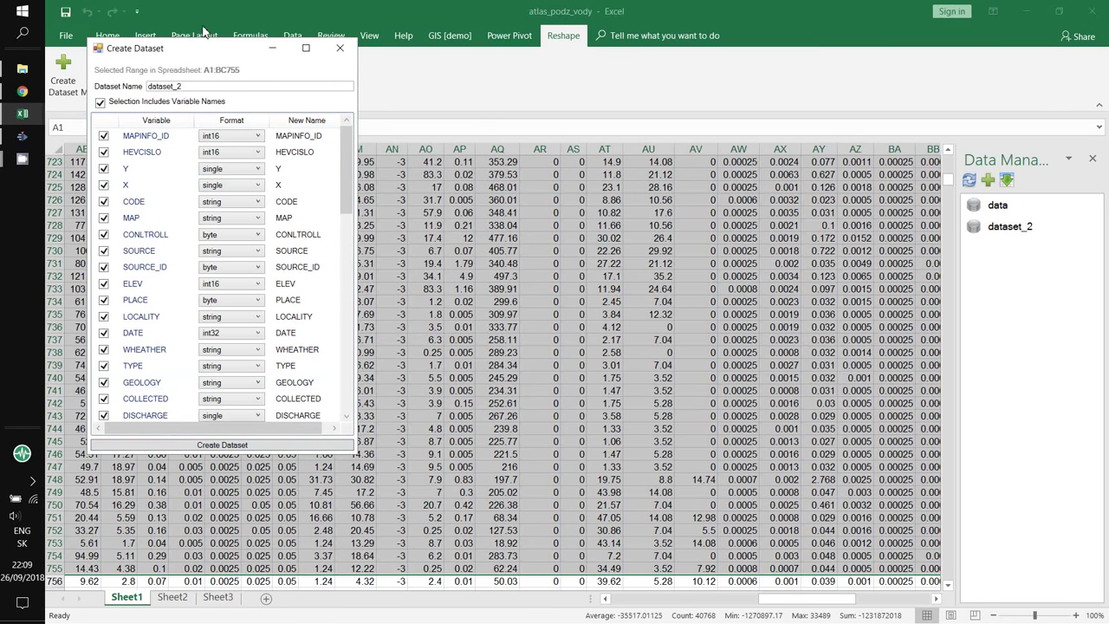
click(340, 50)
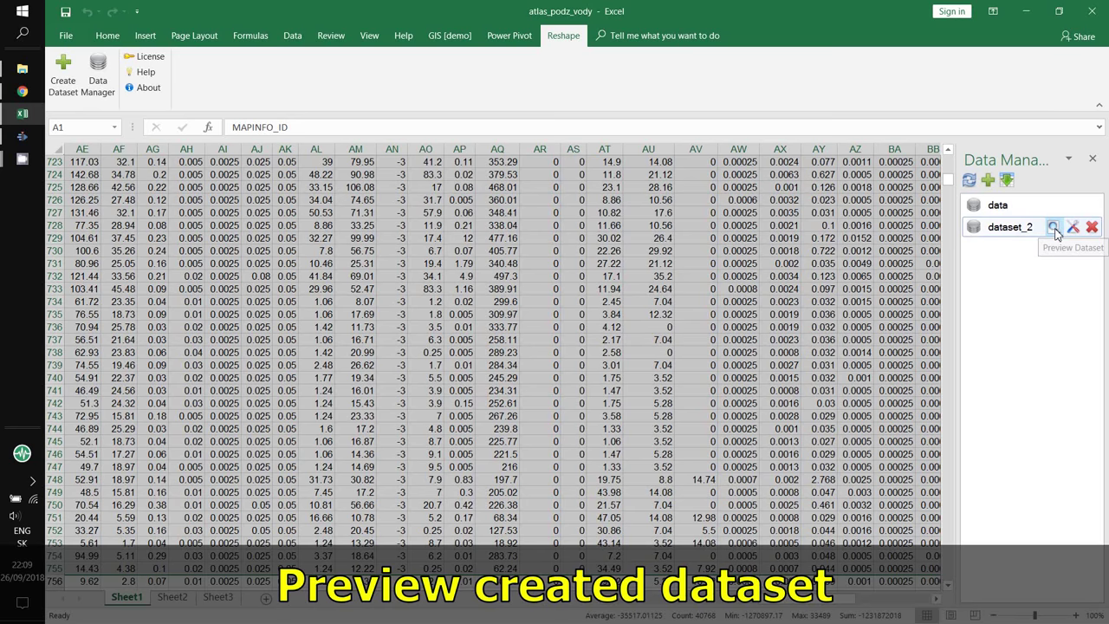
- Preview dataset_2's 754 rows and 55 columns, then load it into the Reshape.XL editor
click(1054, 228)
click(562, 253)
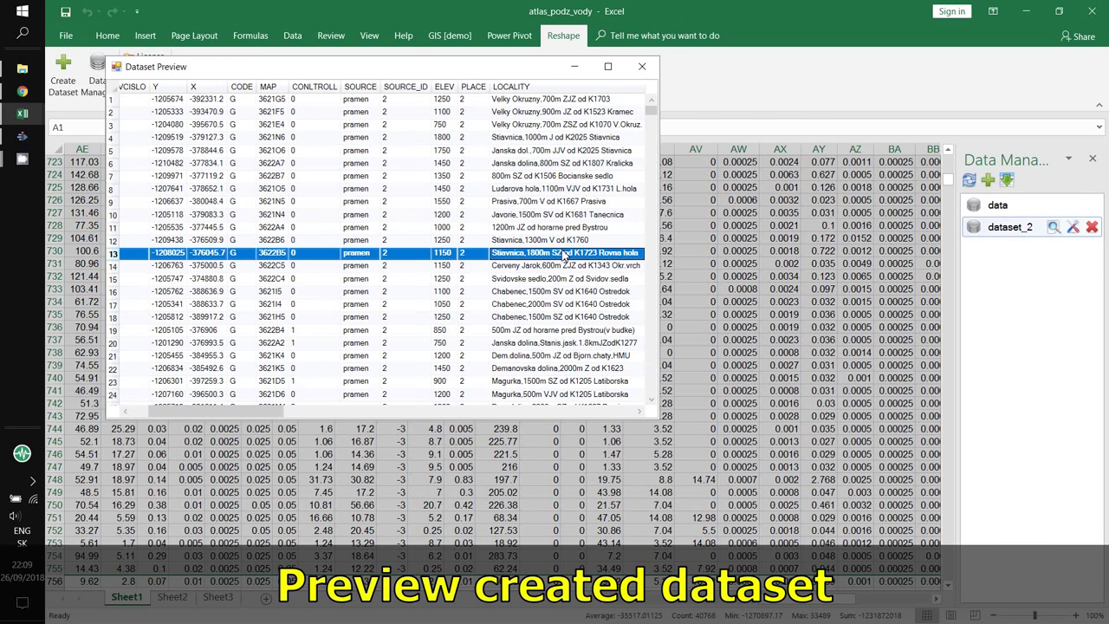
click(608, 66)
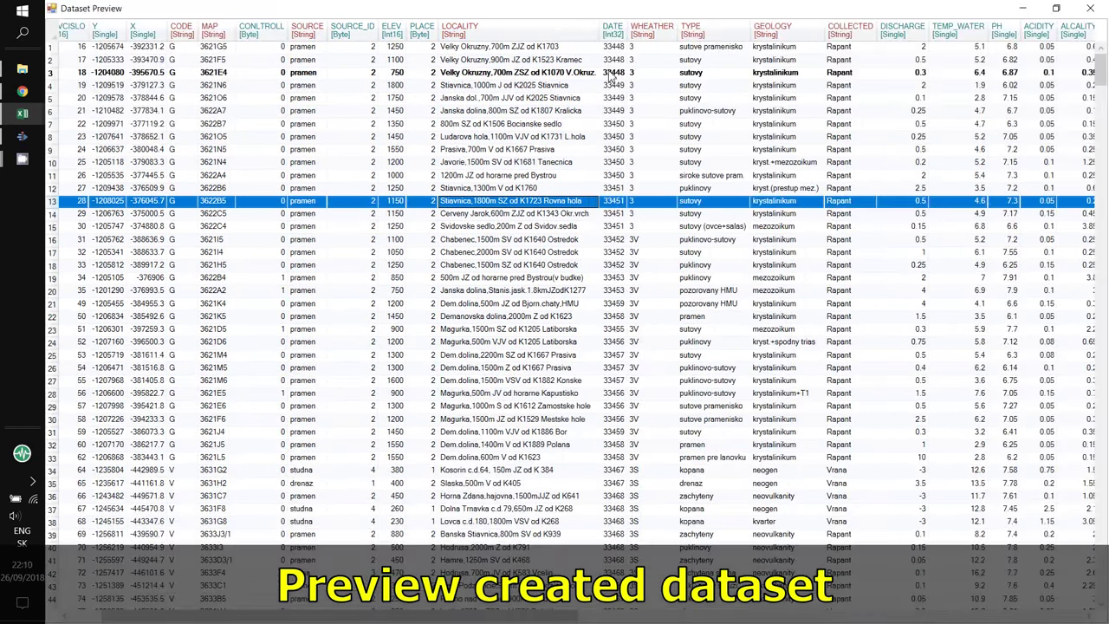
scroll(579, 373, down, 4)
scroll(579, 373, down, 4)
scroll(579, 373, down, 4)
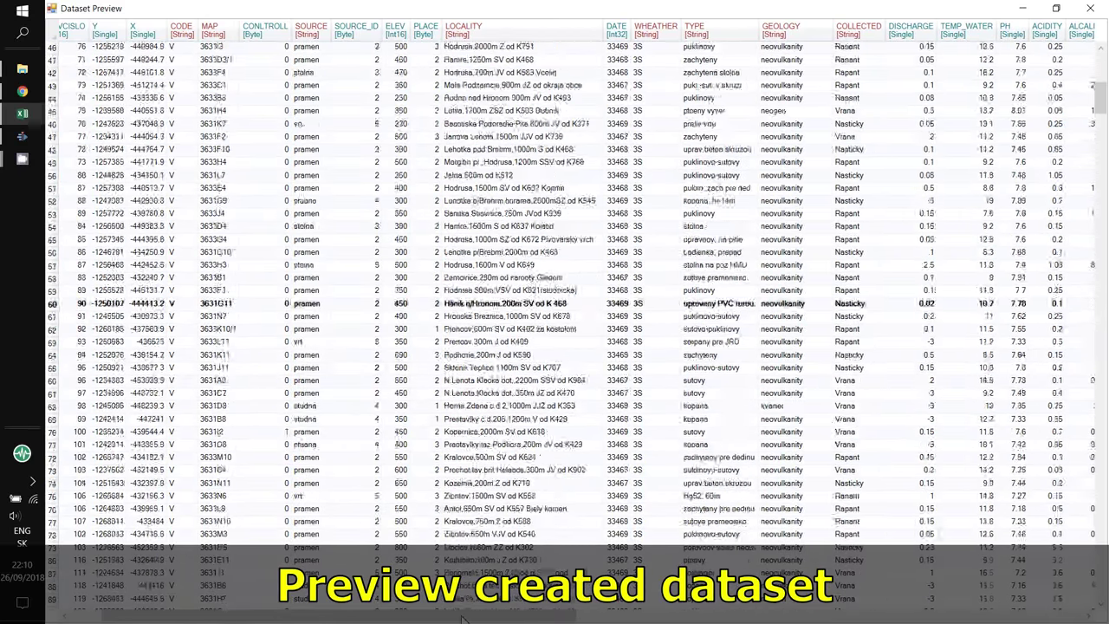
scroll(579, 373, down, 3)
scroll(579, 373, right, 5)
scroll(579, 373, right, 5)
scroll(579, 372, right, 5)
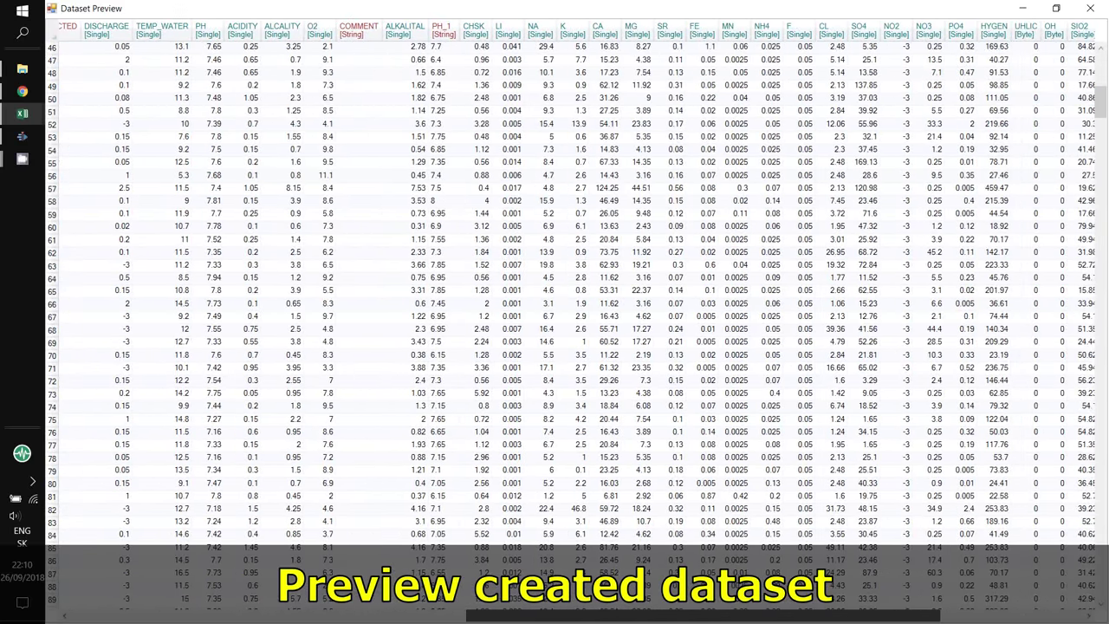
scroll(578, 372, right, 5)
scroll(579, 372, left, 15)
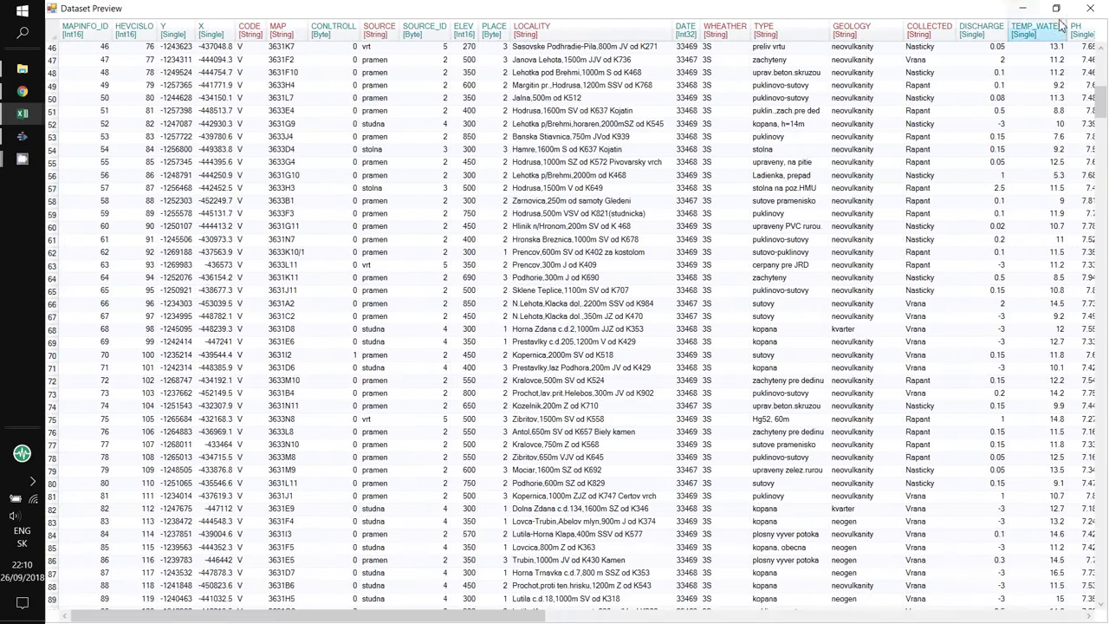
click(1084, 12)
click(1073, 228)
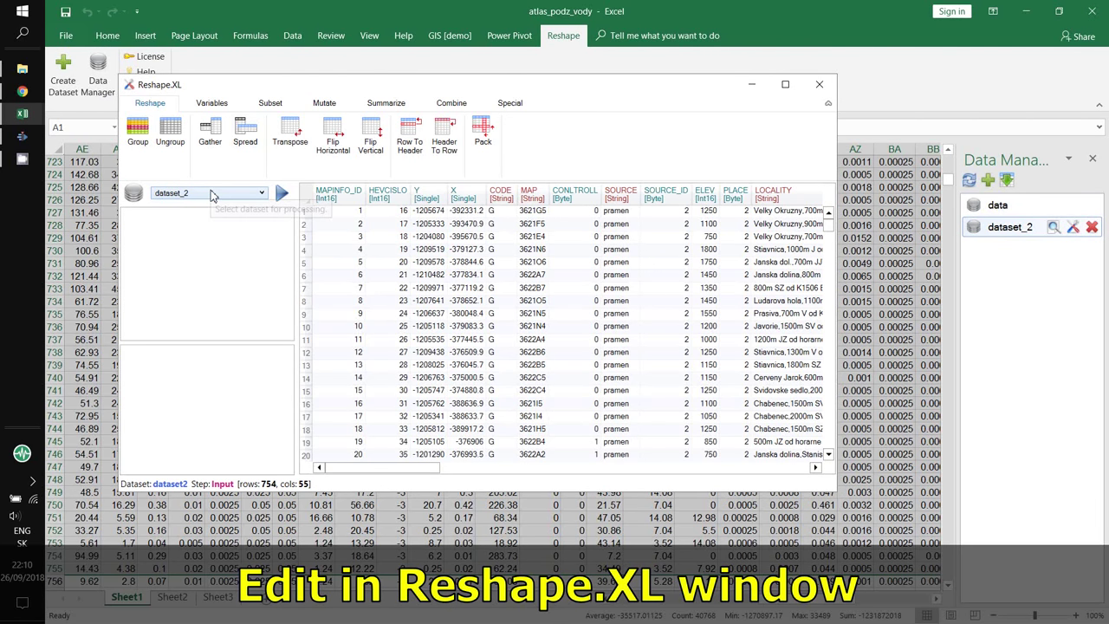
- Choose the input dataset in the editor and add a Select variables step
click(212, 195)
click(217, 213)
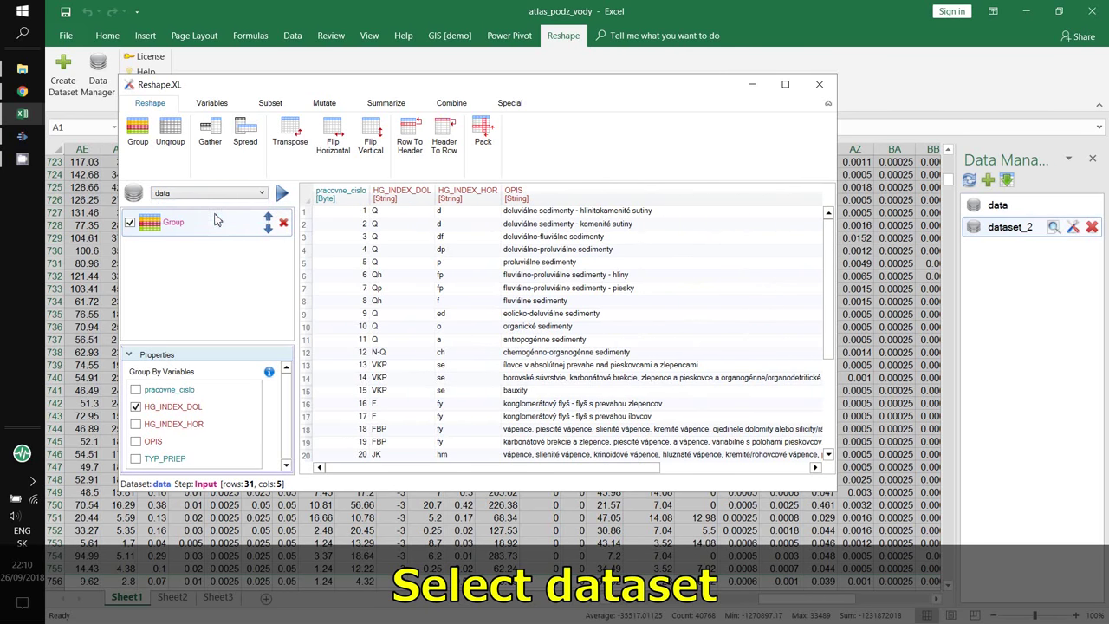
click(215, 104)
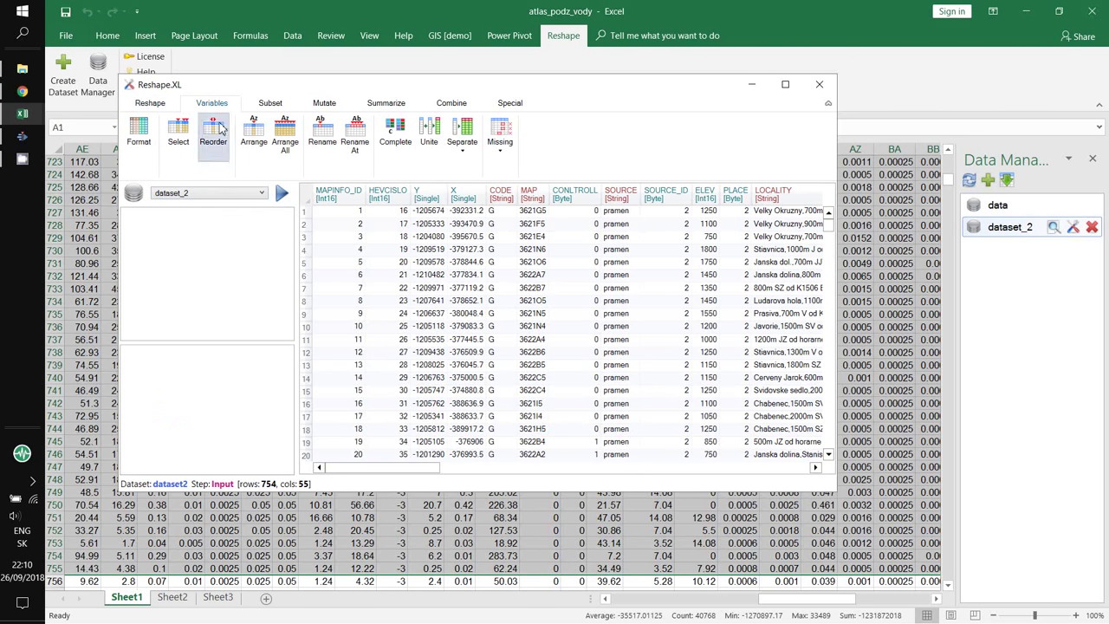
click(164, 229)
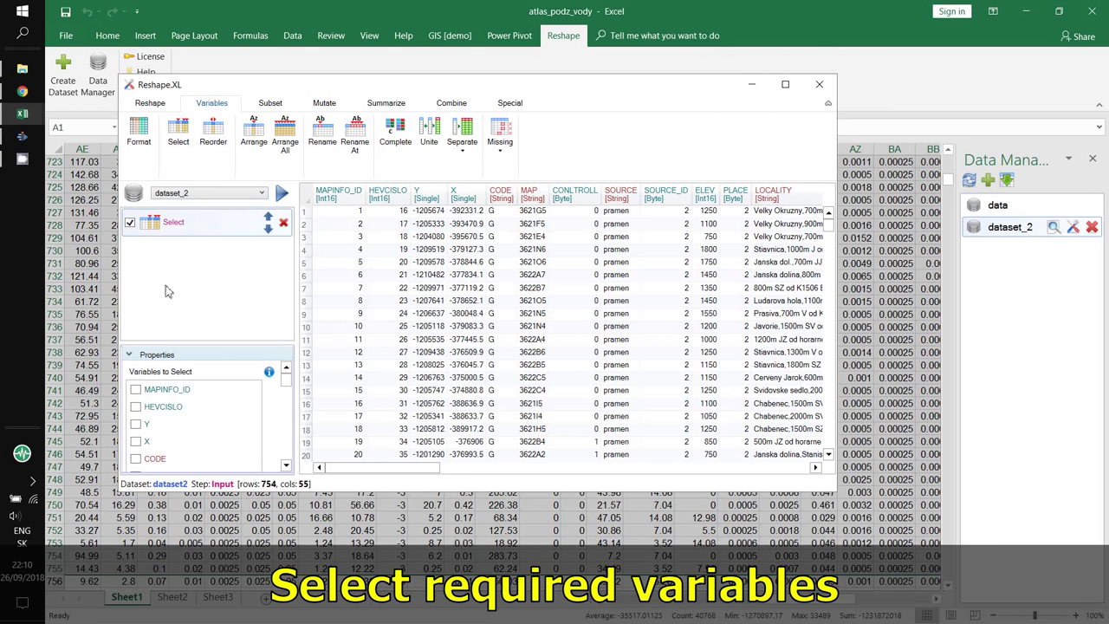
- Tick Y, X, ELEV, SOURCE, SOURCE_ID and the elements LI through F to keep
click(135, 408)
click(137, 422)
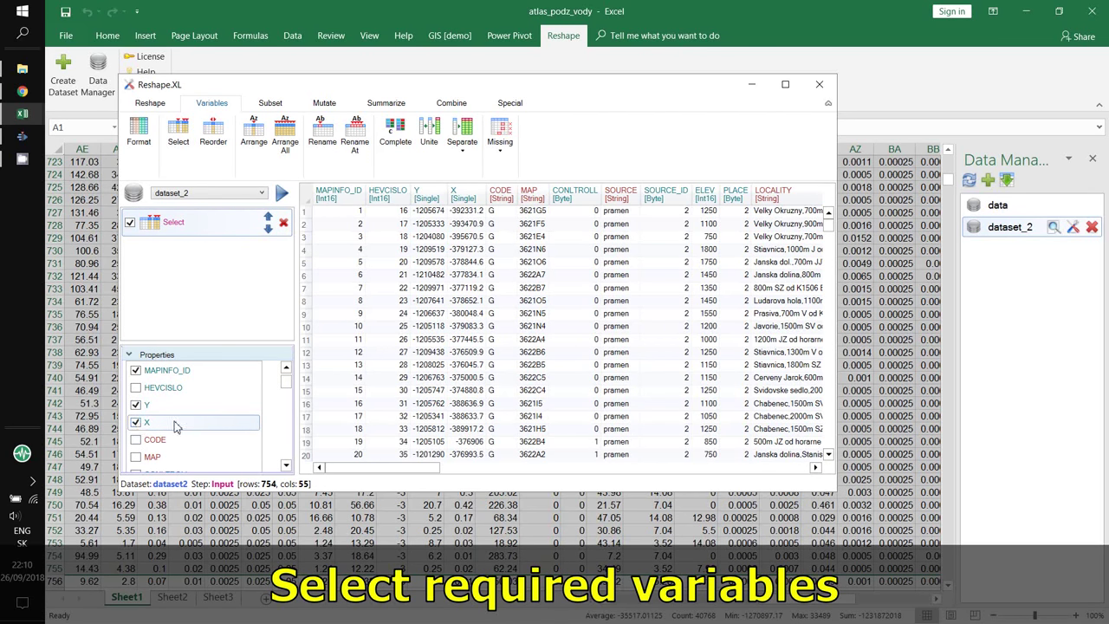
scroll(274, 423, down, 2)
click(249, 422)
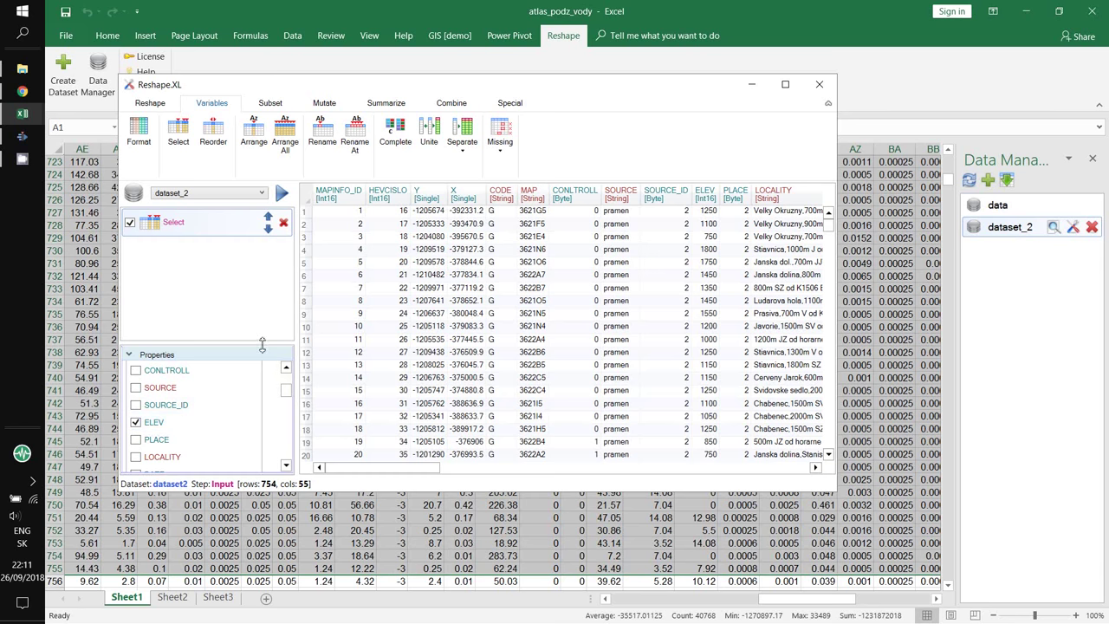
drag(262, 345, 262, 258)
drag(286, 295, 286, 385)
click(135, 308)
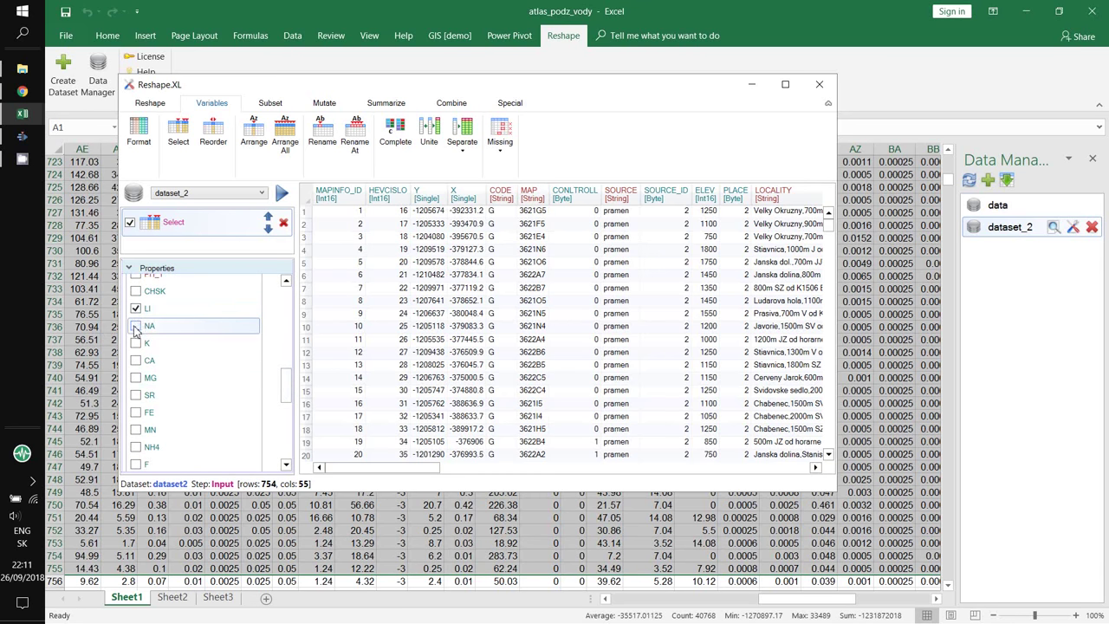
drag(136, 326, 136, 465)
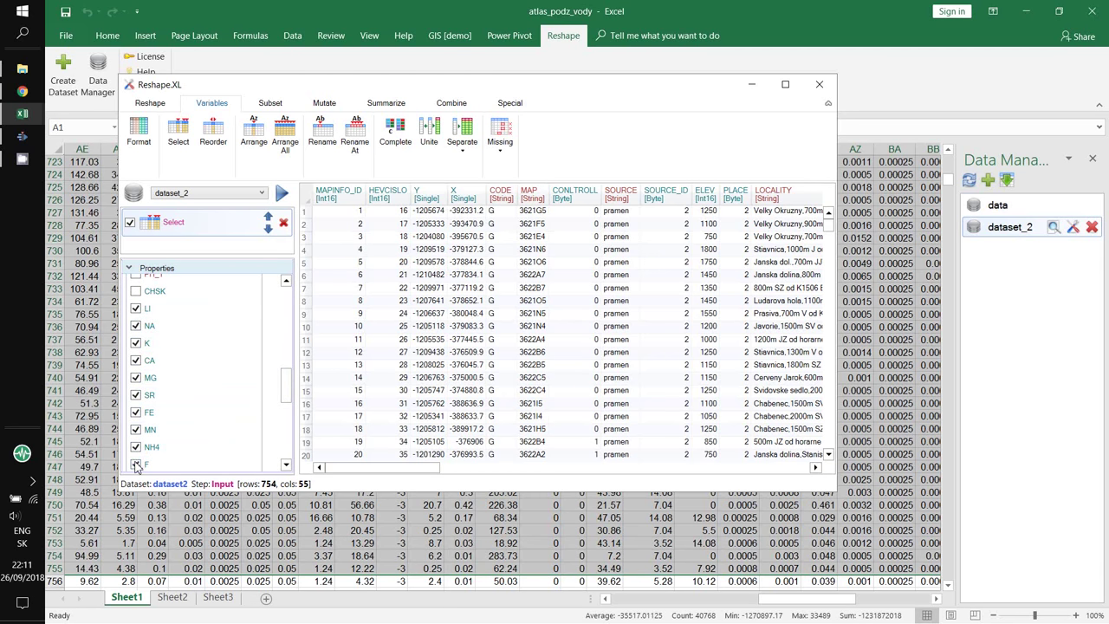
drag(286, 386, 286, 330)
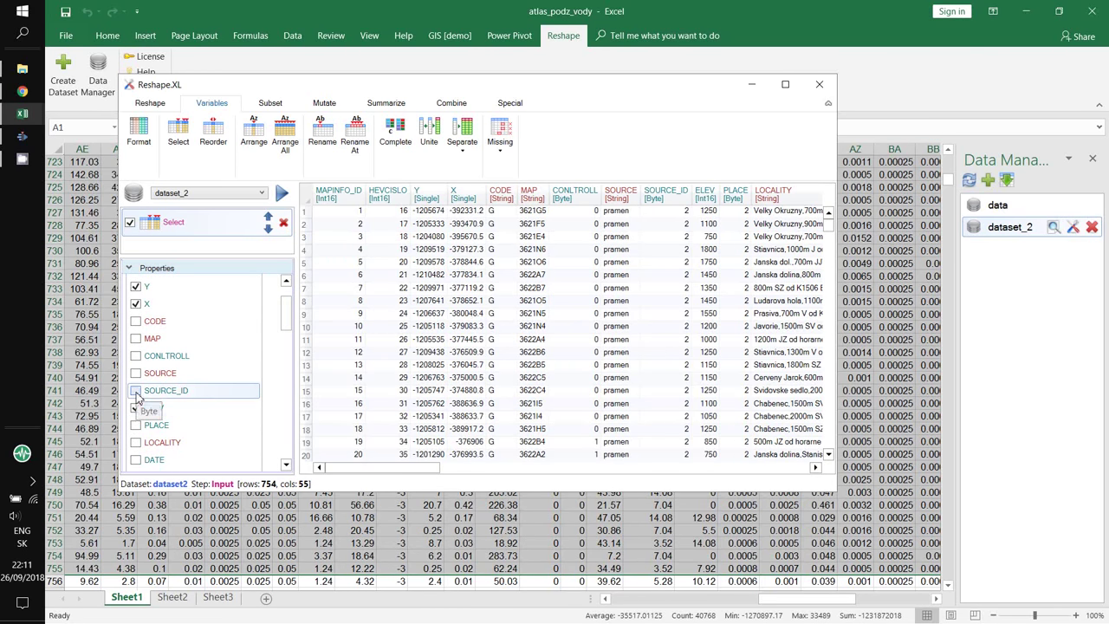
click(135, 390)
click(135, 373)
click(135, 407)
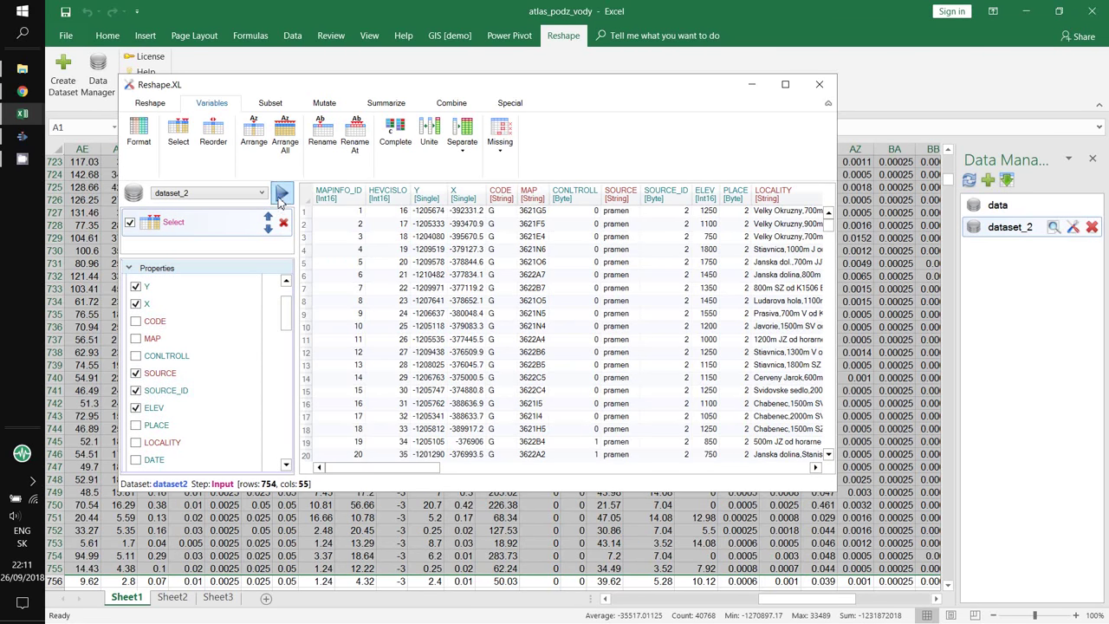
- Run the selection so the output shrinks to 754 rows by 16 columns
click(281, 194)
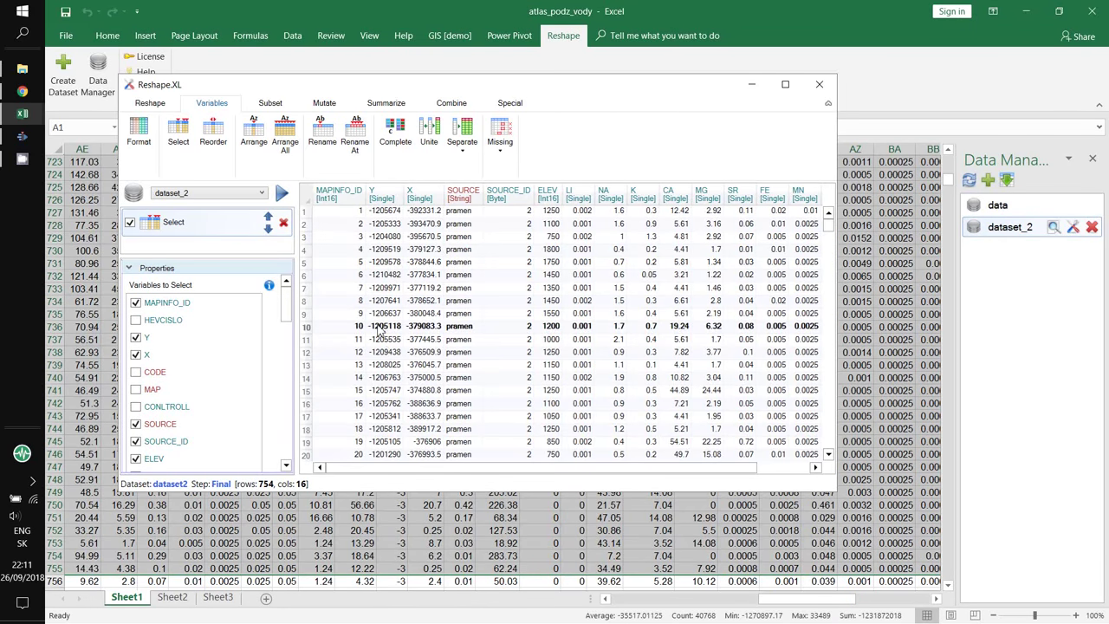
scroll(388, 332, down, 6)
scroll(387, 332, down, 7)
scroll(387, 331, up, 6)
scroll(388, 332, up, 7)
drag(253, 256, 252, 352)
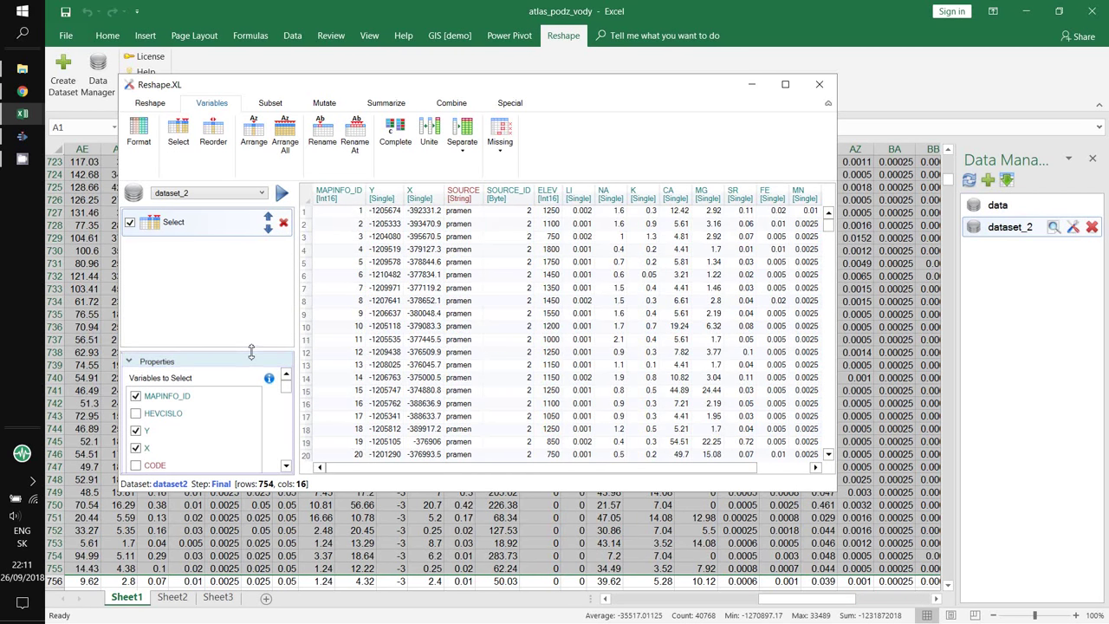
- Add a Reorder step moving SOURCE to the first column and run it
click(211, 143)
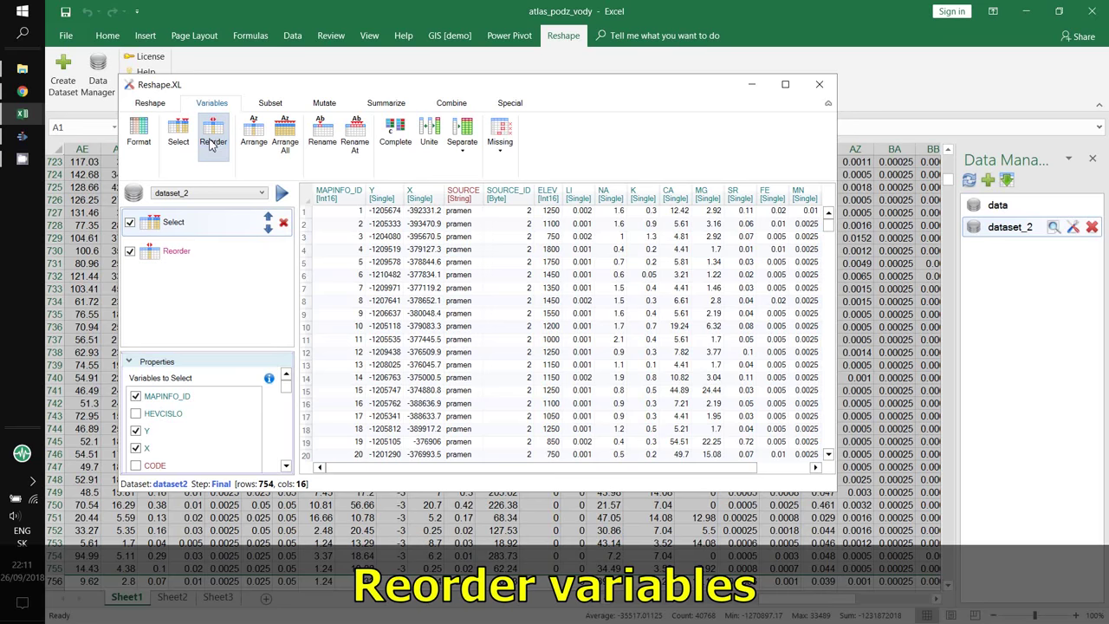
click(195, 252)
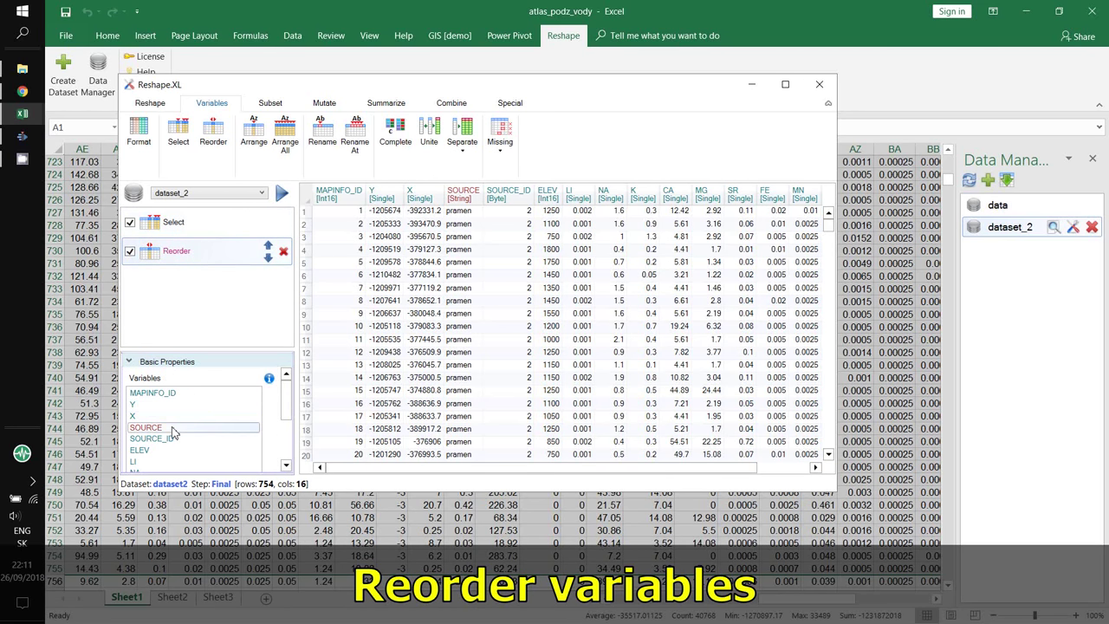
click(244, 428)
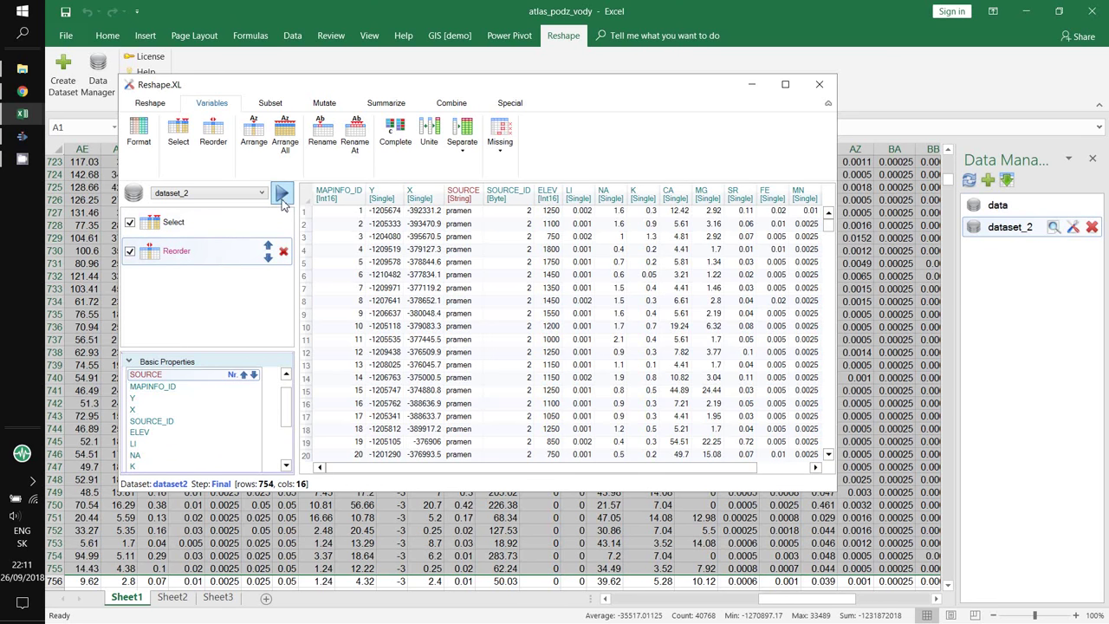
click(281, 196)
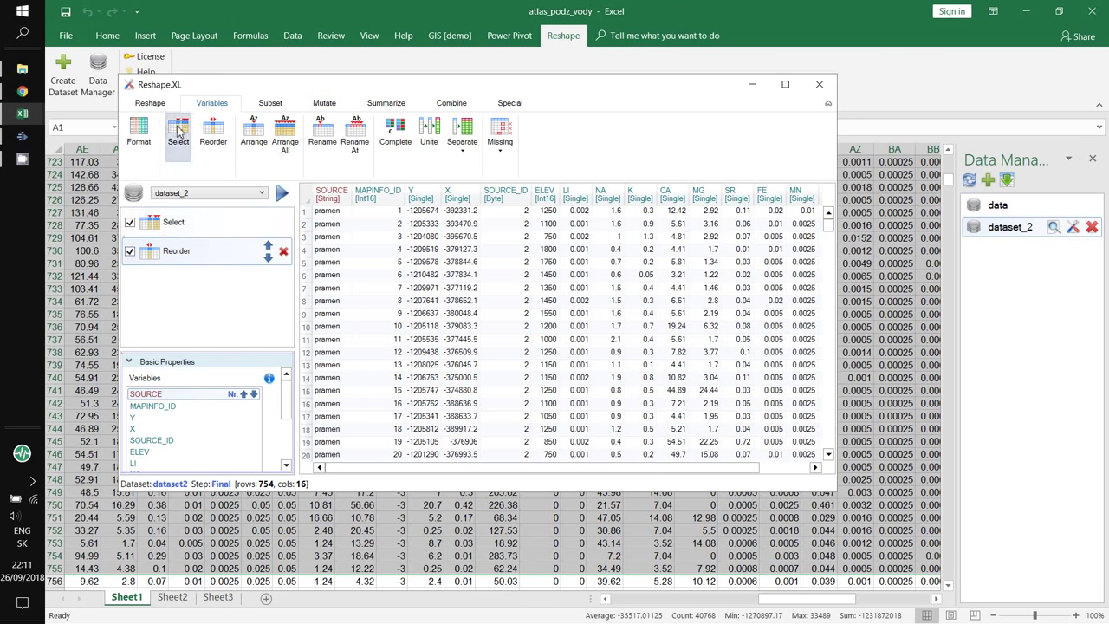
- Add a Group step that groups the rows by SOURCE
click(156, 105)
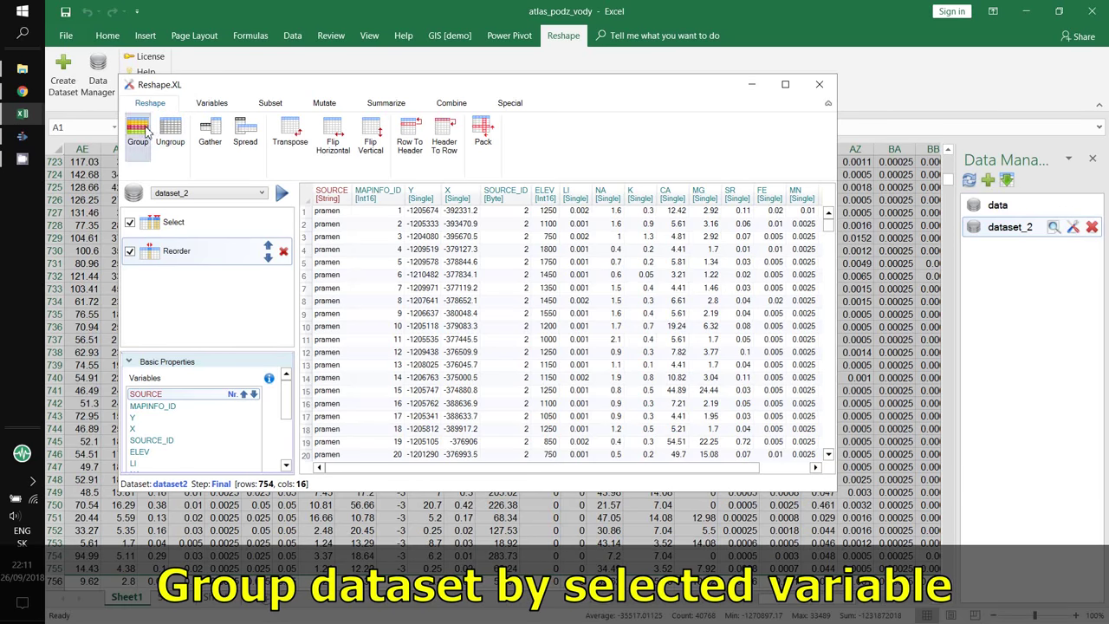
click(169, 280)
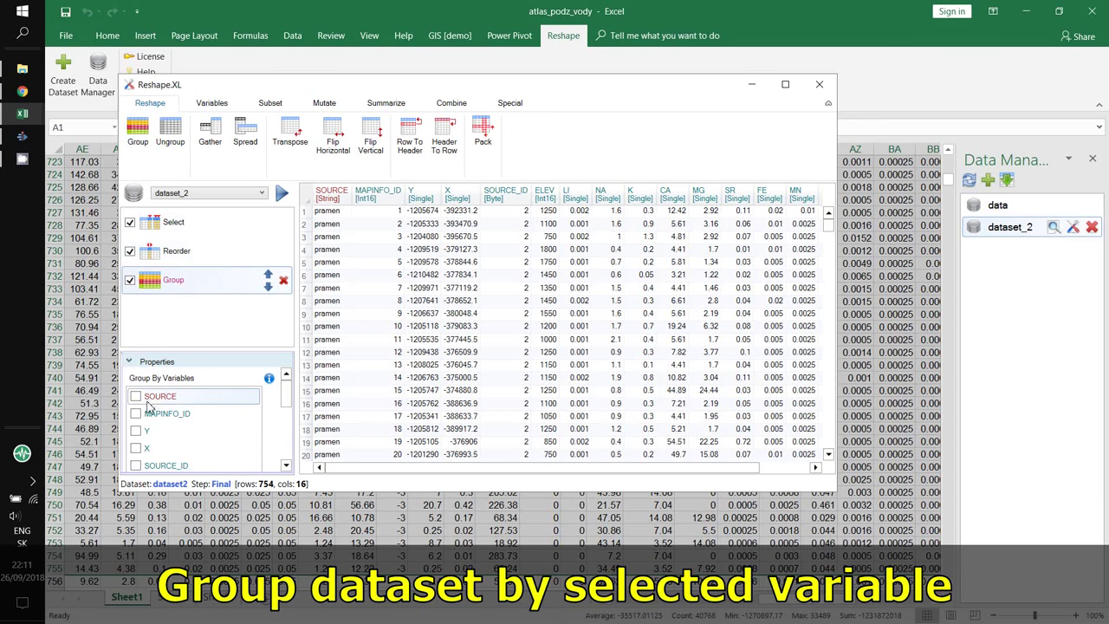
click(137, 397)
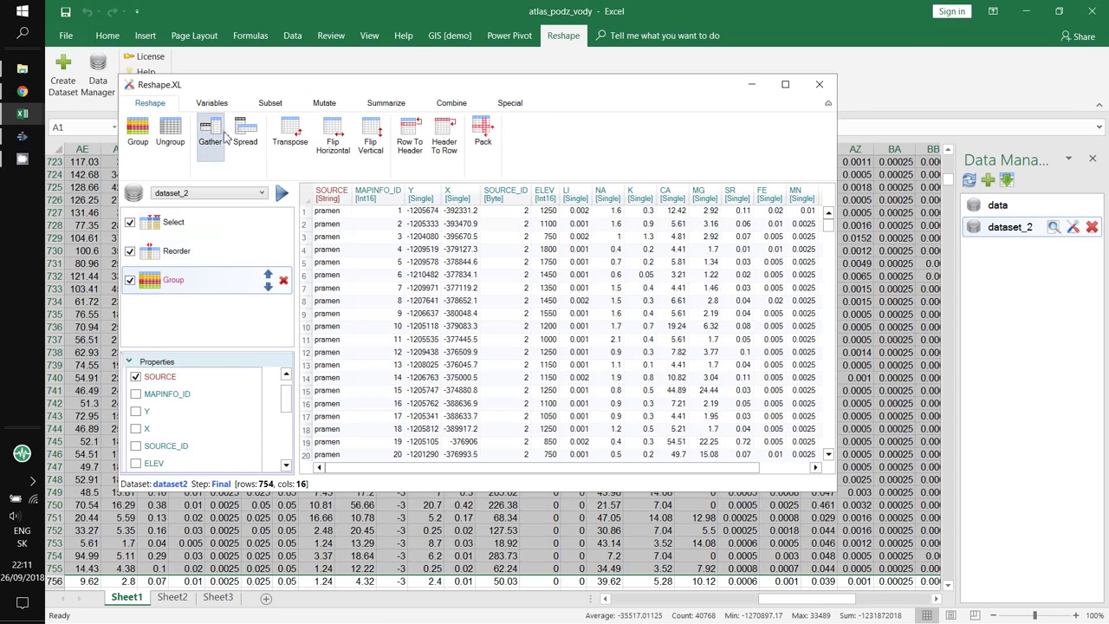
- Average LI, NA, K, CA, SR, FE, MN, NH4 and F per SOURCE, producing a 5-row, 11-column summary
click(386, 103)
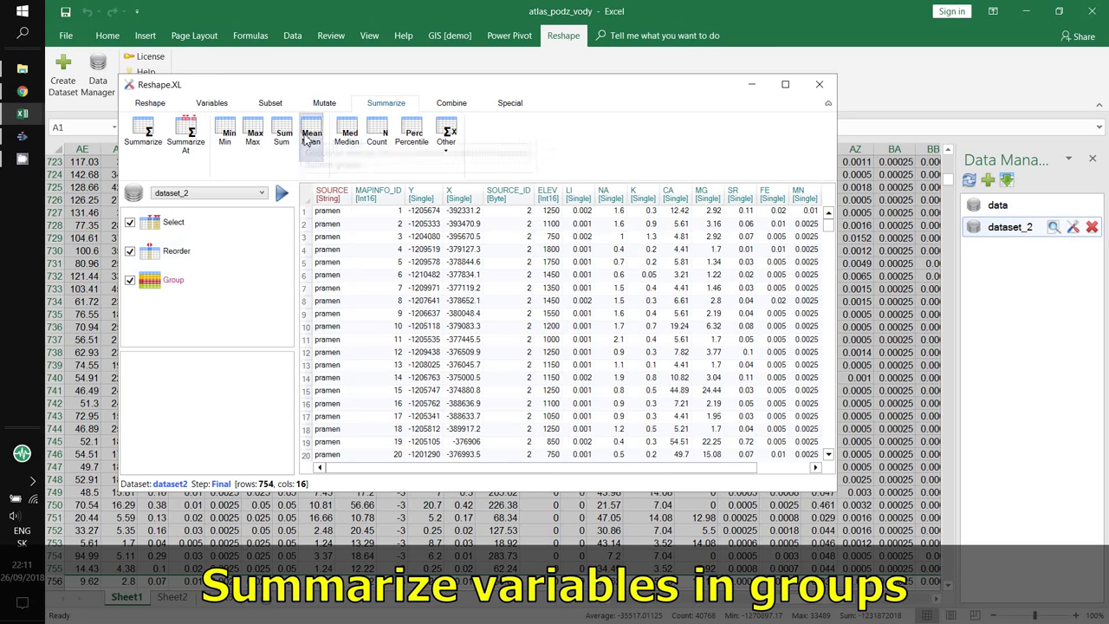
click(187, 303)
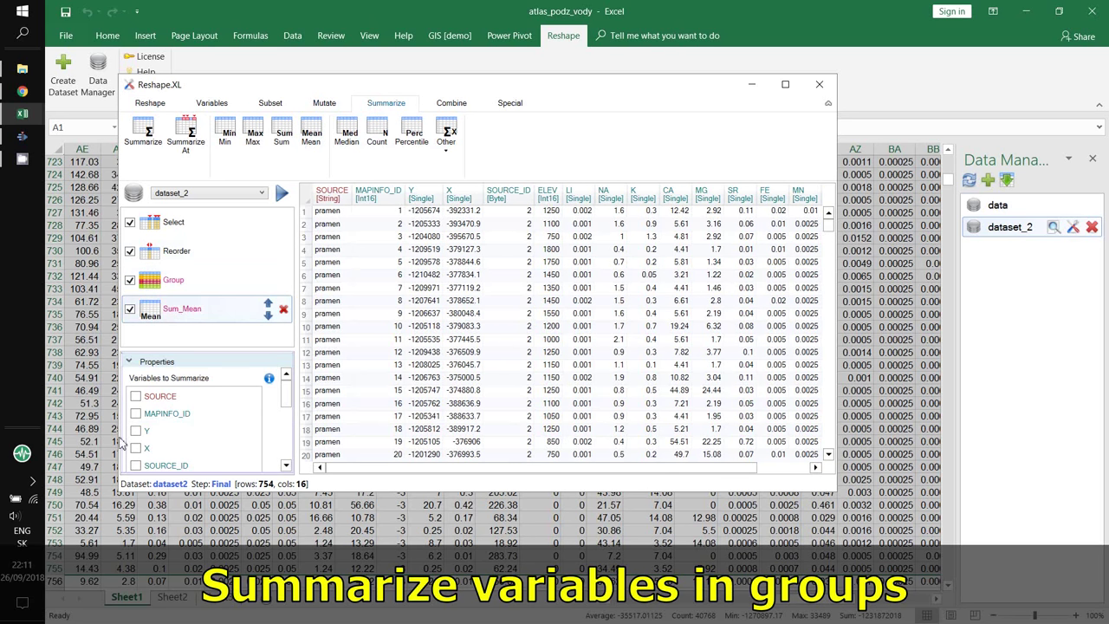
scroll(274, 422, down, 1)
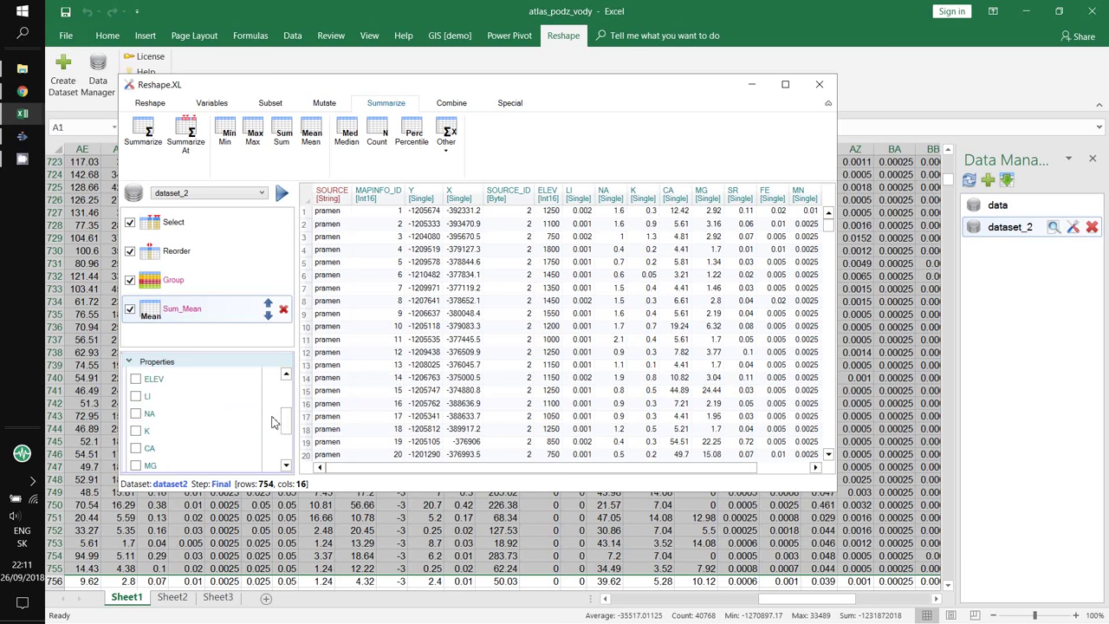
click(135, 396)
click(135, 414)
click(135, 431)
click(135, 448)
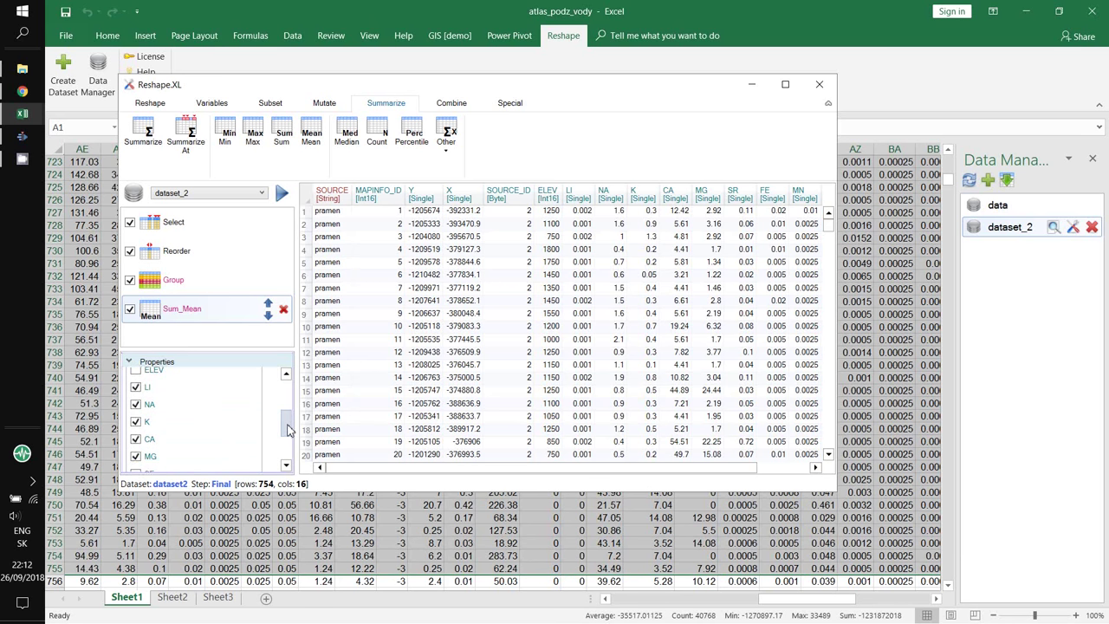
click(135, 388)
click(135, 406)
click(136, 423)
click(136, 440)
click(135, 457)
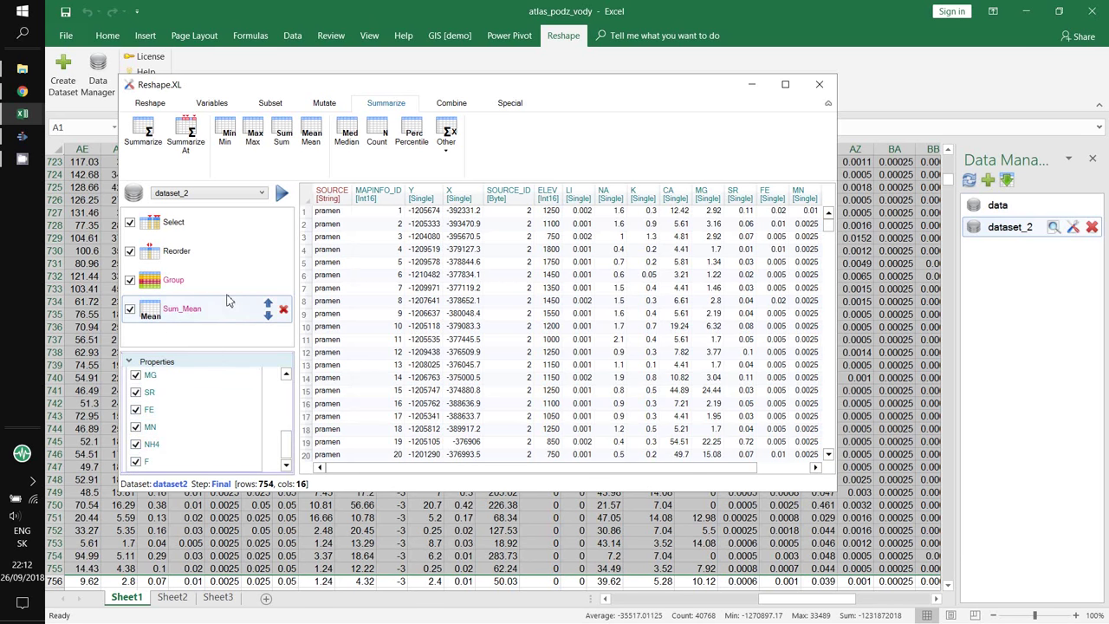
click(279, 193)
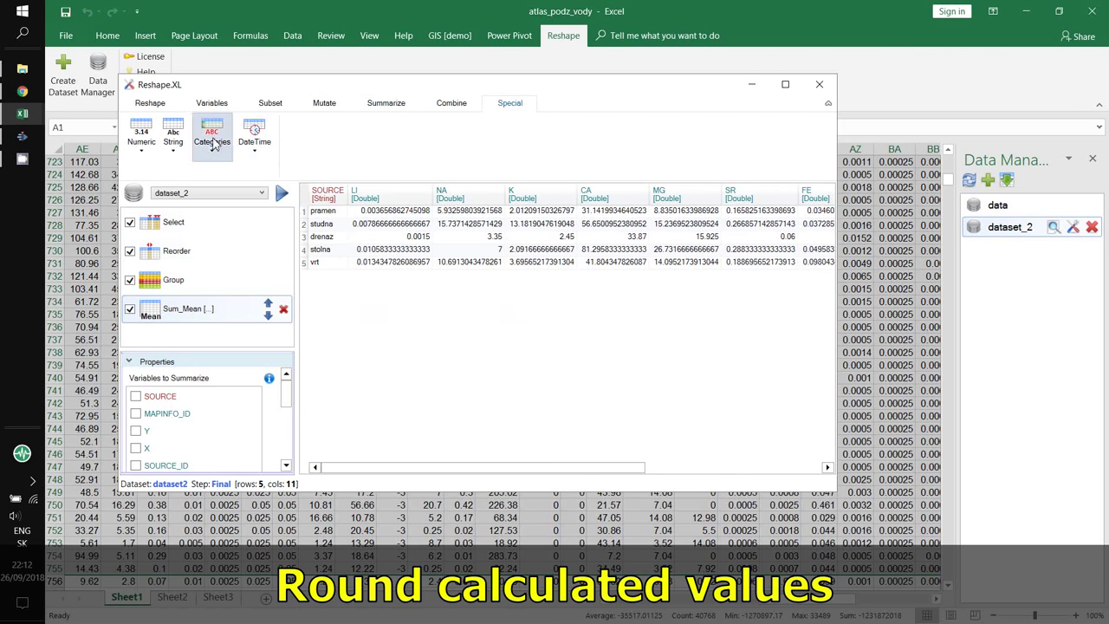
- Round every variable except SOURCE to 2 decimals with a Num_Round step
click(139, 150)
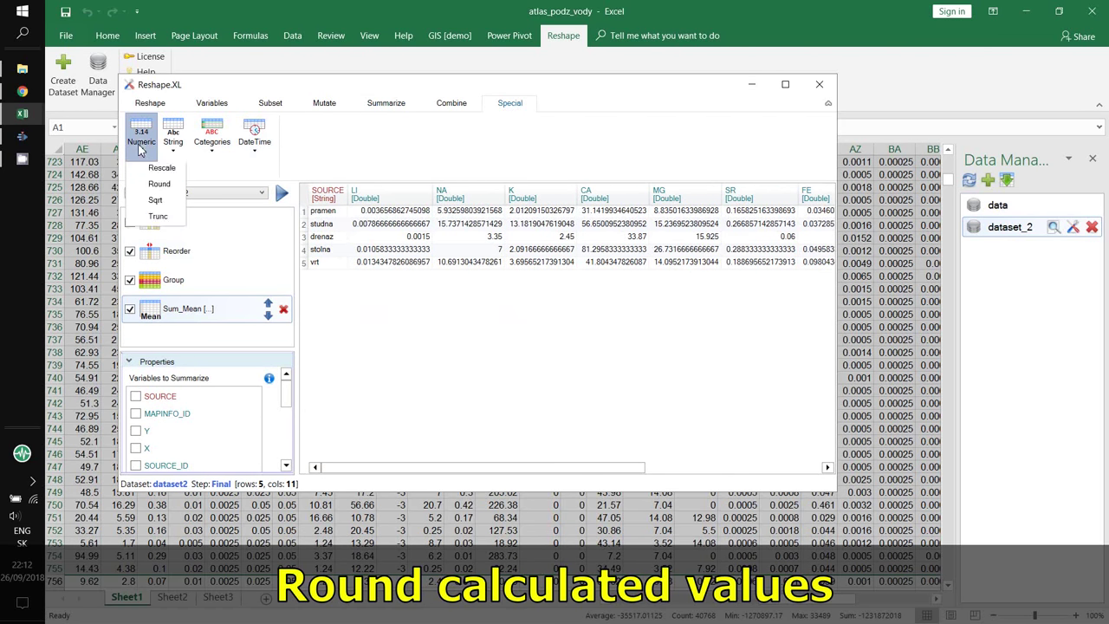
click(156, 316)
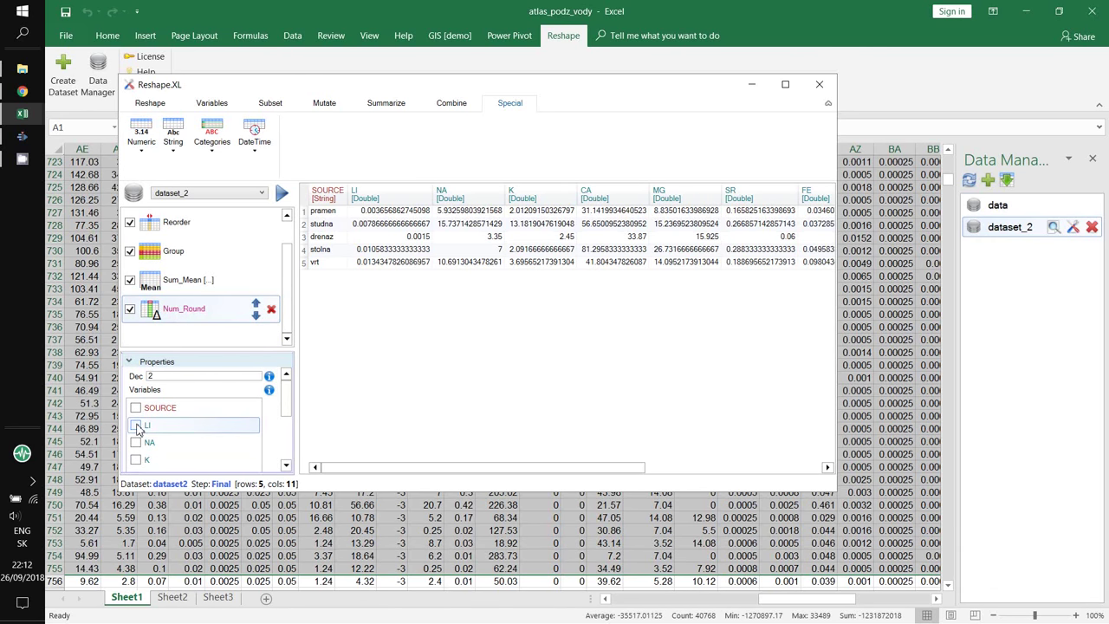
click(136, 425)
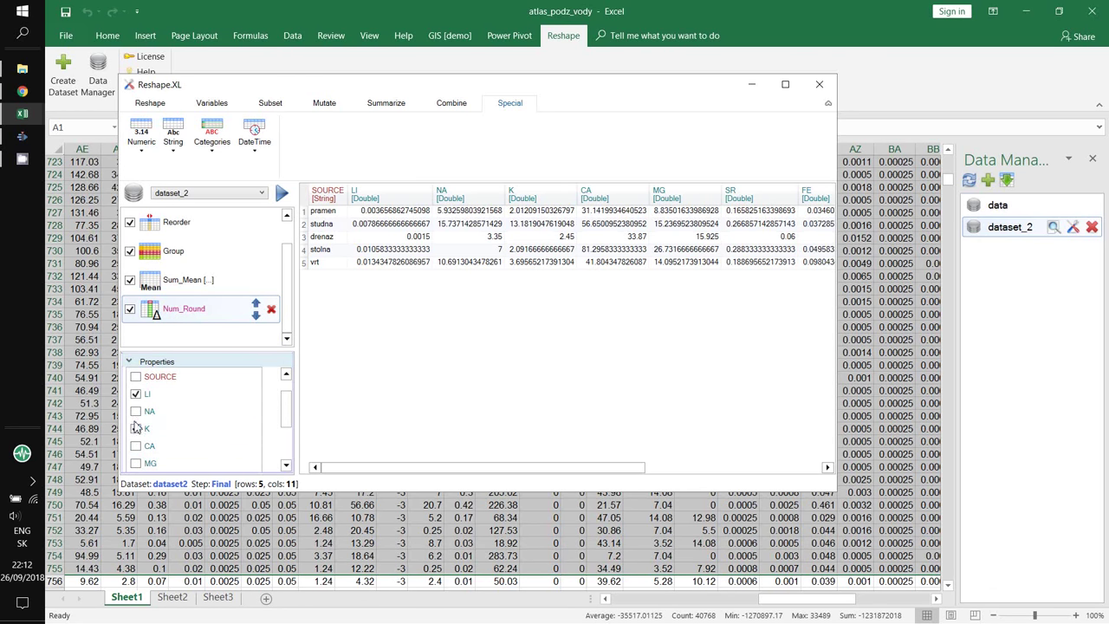
right_click(169, 387)
click(192, 399)
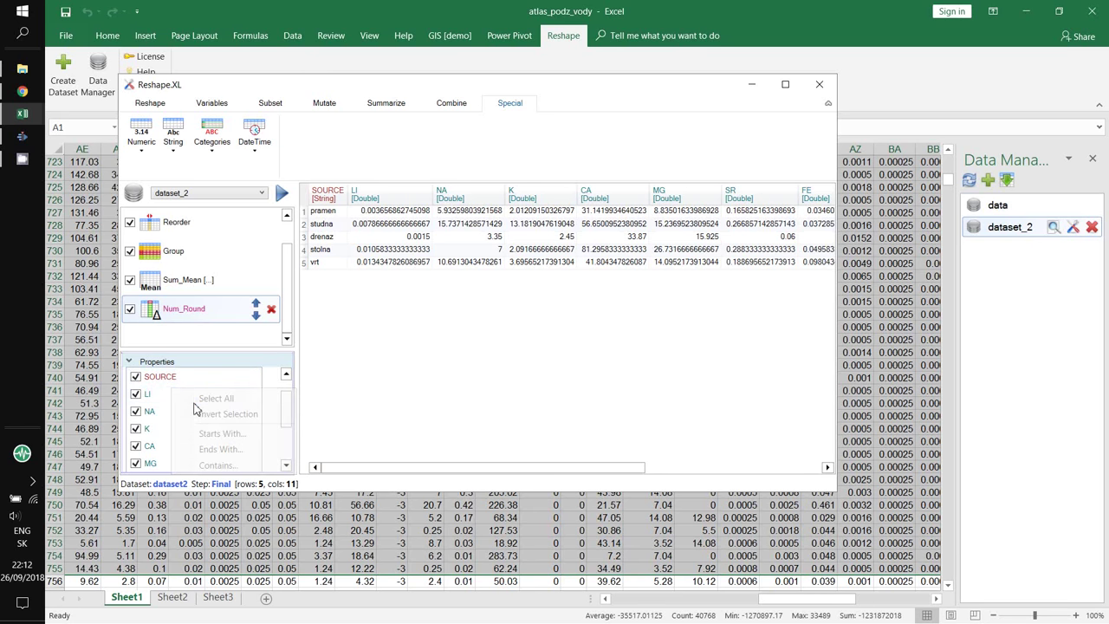
drag(282, 409, 299, 396)
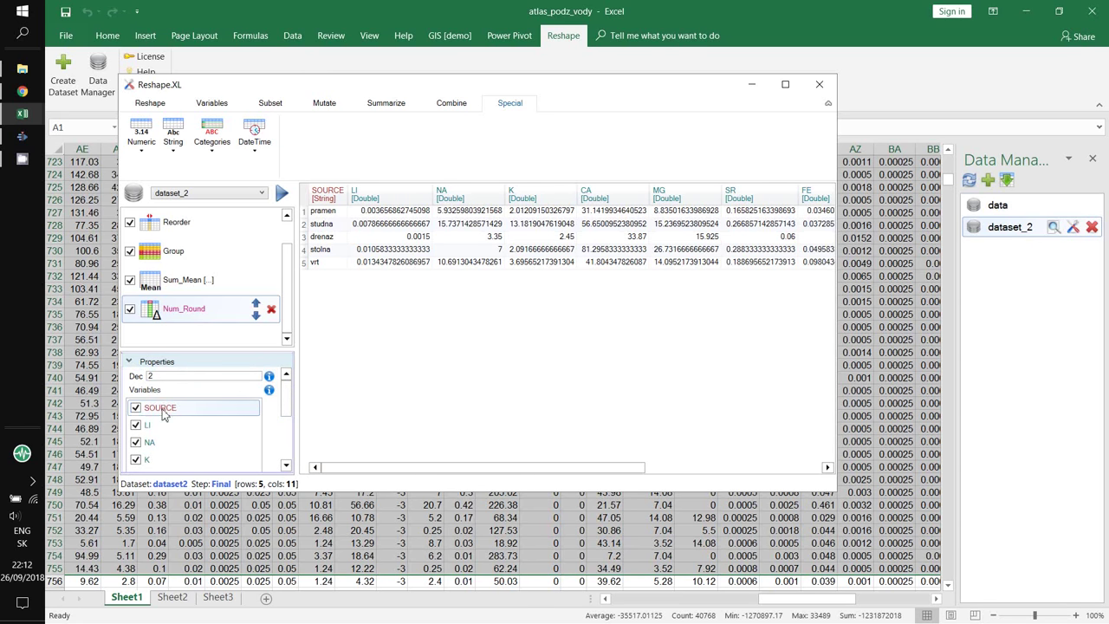
click(136, 408)
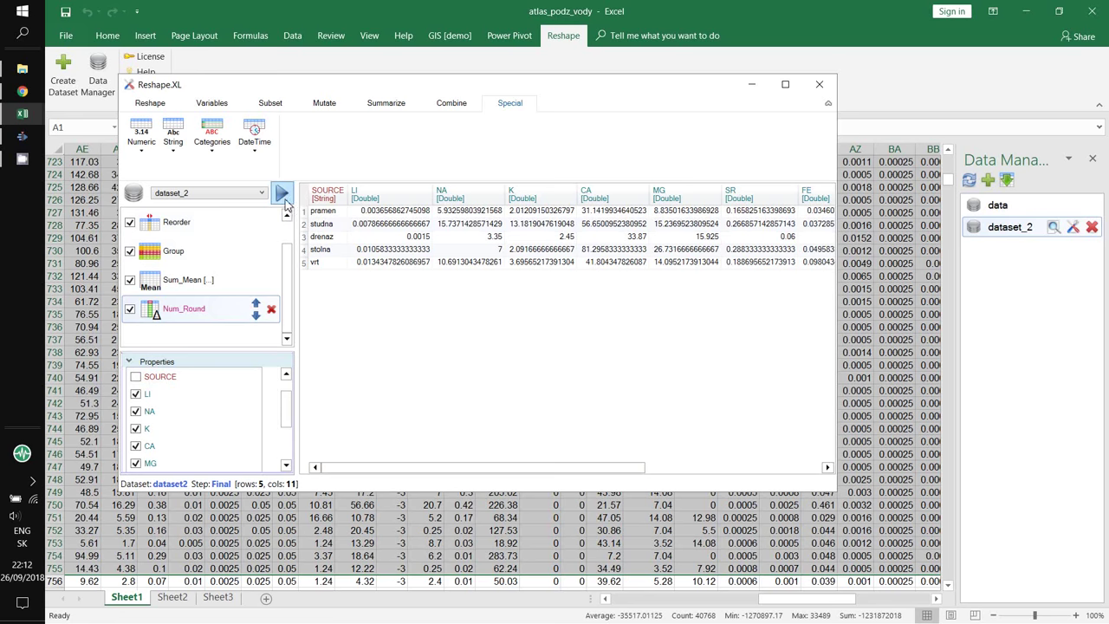
click(283, 194)
- Transpose the summary with headers so elements fill 11 rows against 6 columns
click(150, 103)
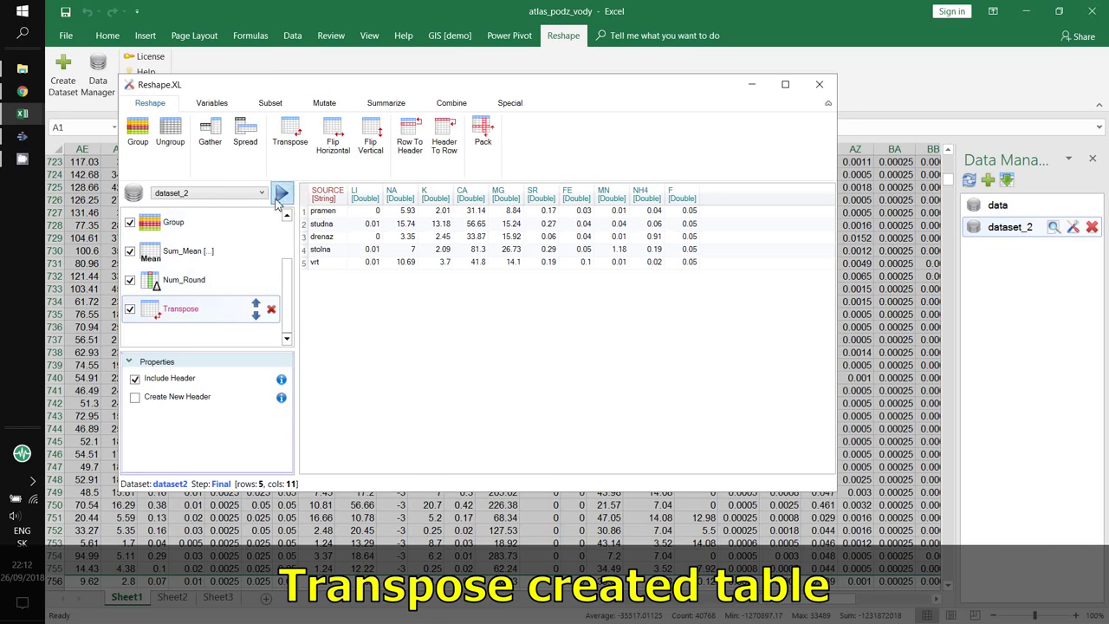
click(279, 196)
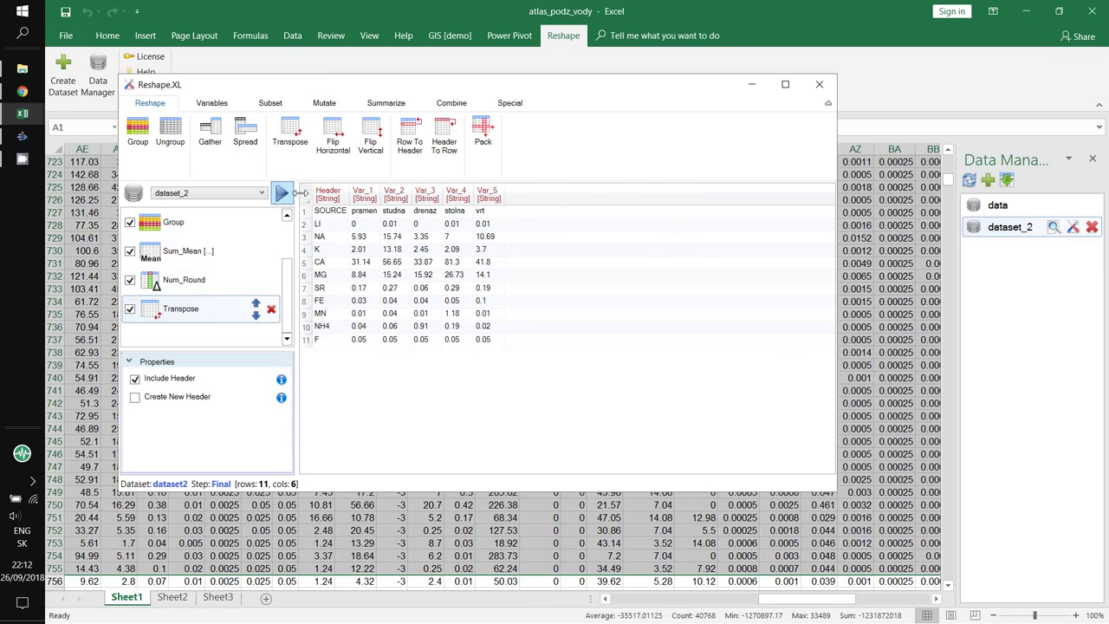
- Close Reshape.XL and export the transposed table of rounded means into Sheet2
click(818, 86)
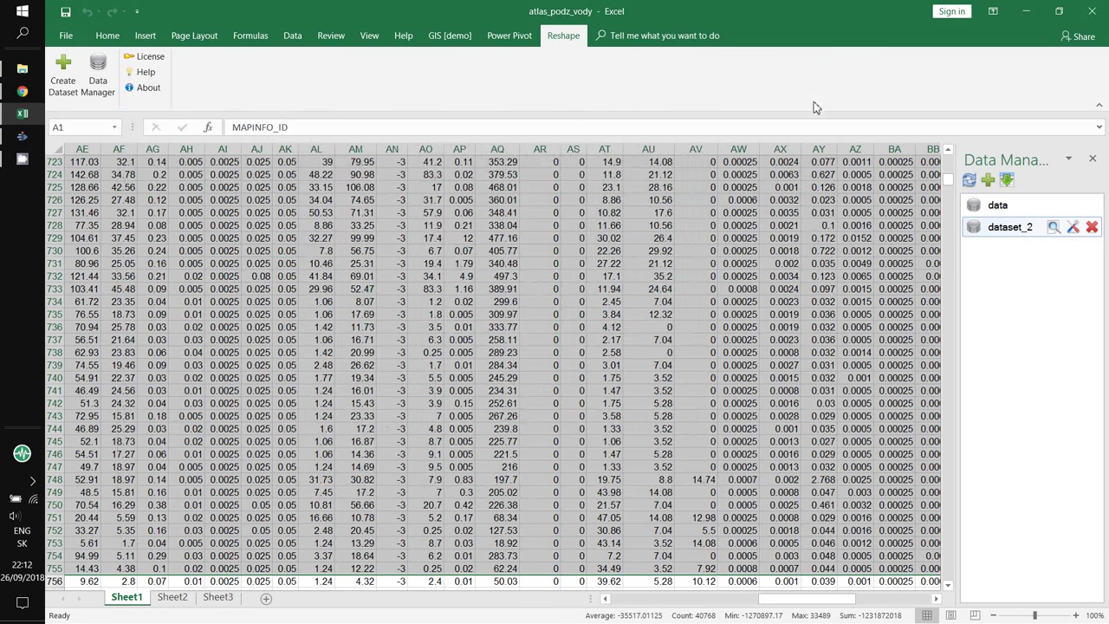
click(262, 420)
click(173, 597)
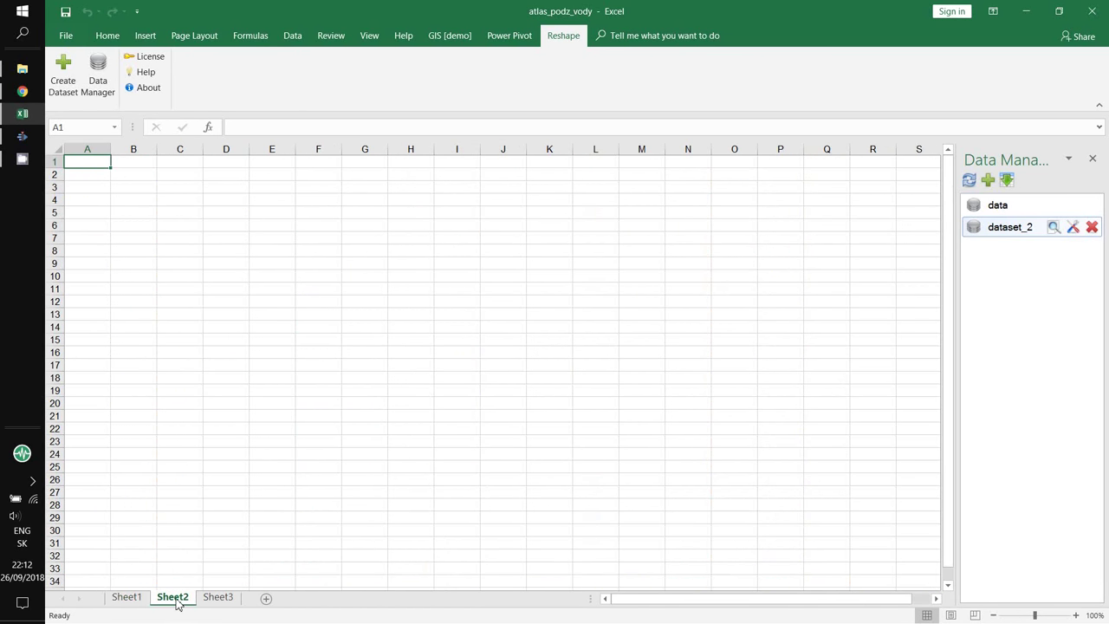
click(1006, 182)
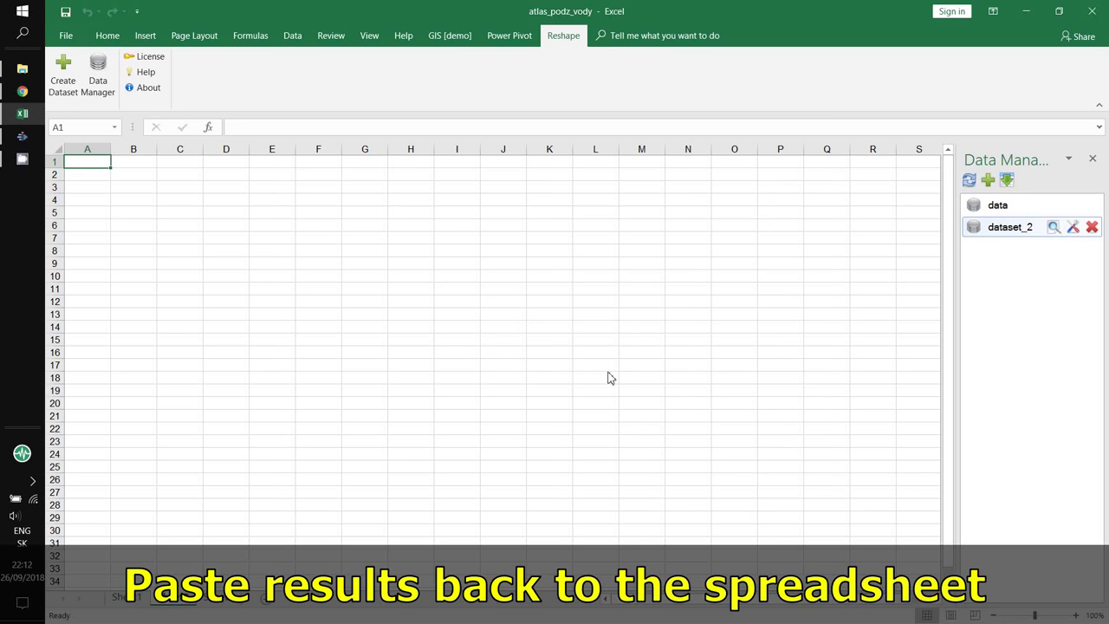
text(Header	Var_1	Var_2	Var_3	Var_4	Var_5 SOURCE	pramen	studna	drenaz	stolna	vrt LI	0	0.01	0	0.01	0.01 NA	5.93	15.74	3.35	7	10.69 K	2.01	13.18	2.45	2.09	3.7 CA	31.14	56.65	33.87	81.3	41.8 MG	8.84	15.24	15.92	26.73	14.1 SR	0.17	0.27	0.06	0.29	0.19 FE	0.03	0.04	0.04	0.05	0.1 MN	0.01	0.04	0.01	1.18	0.01 NH4	0.04	0.06	0.91	0.19	0.02 F	0.05	0.05	0.05	0.05	0.05)
click(610, 378)
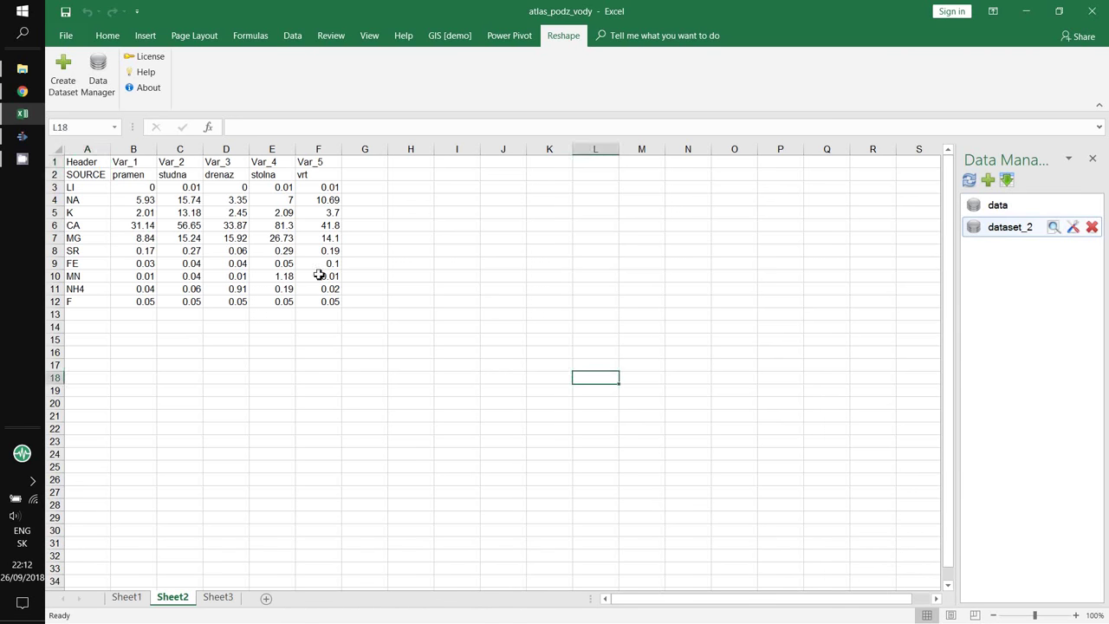
- Clear the generic Header and Var_1–Var_5 labels from row 1 (A1:F1)
drag(85, 163, 313, 158)
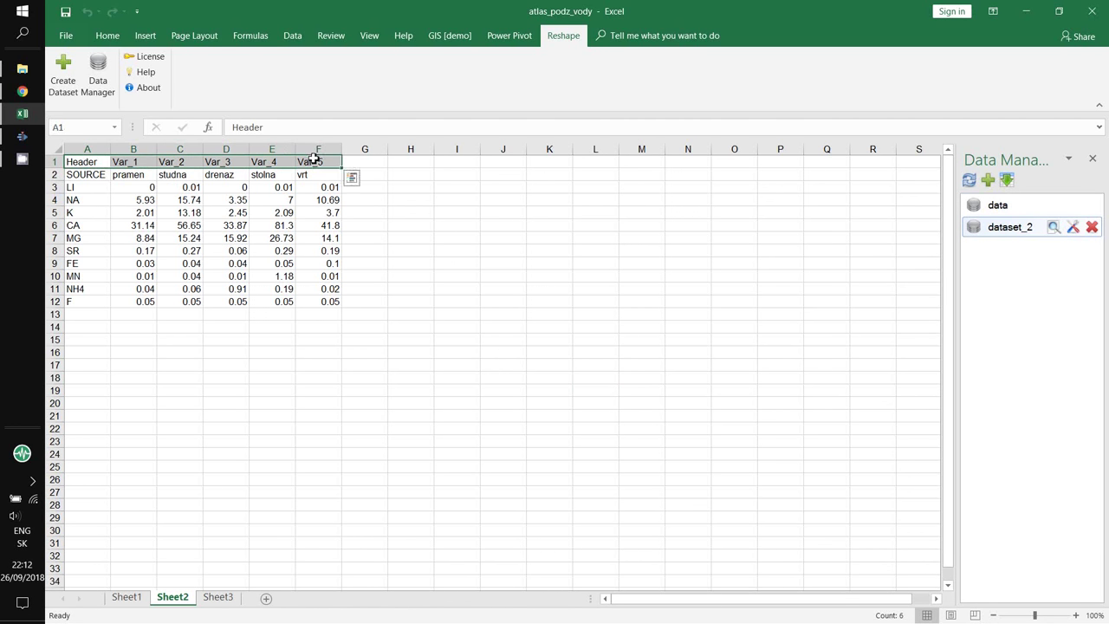
key(Delete)
click(374, 265)
click(386, 314)
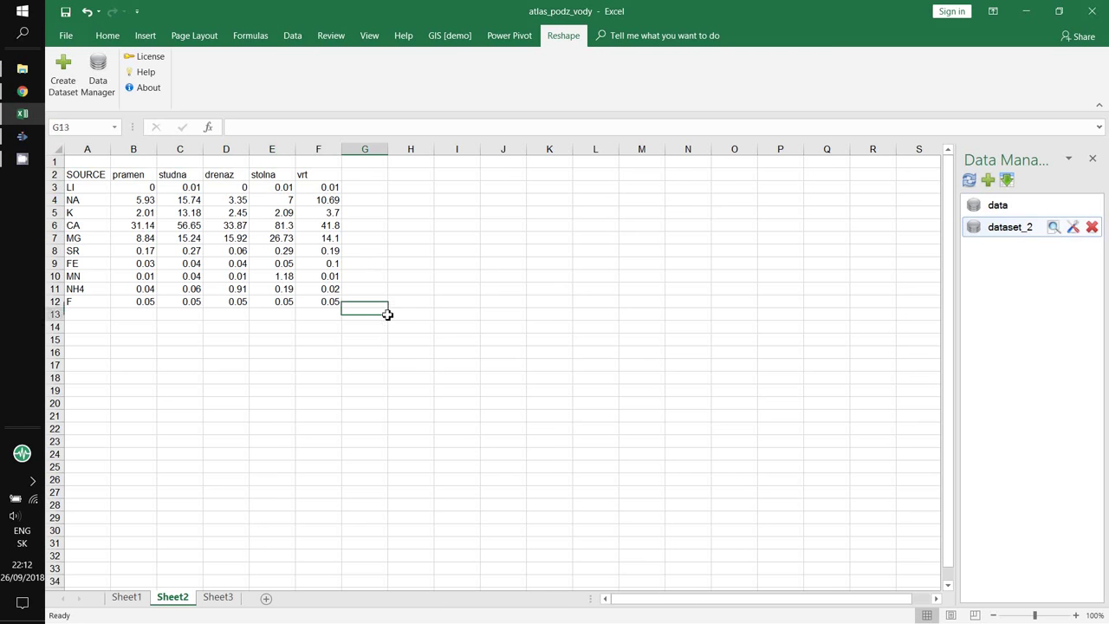